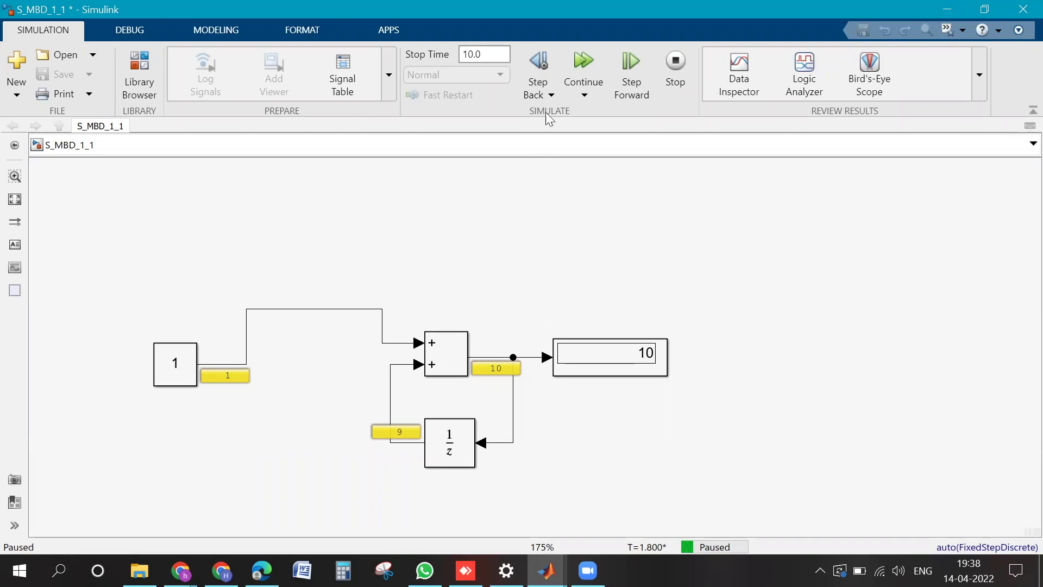
- Set 'Move back/forward by' to 5 in the Simulation Stepping Options
click(543, 62)
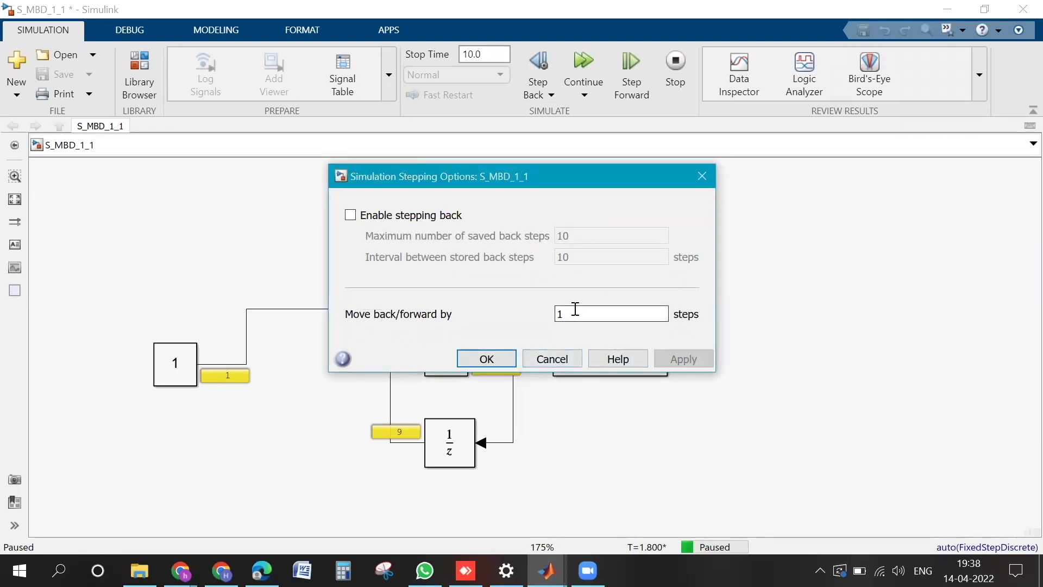
drag(576, 310, 547, 315)
text(5)
key(Return)
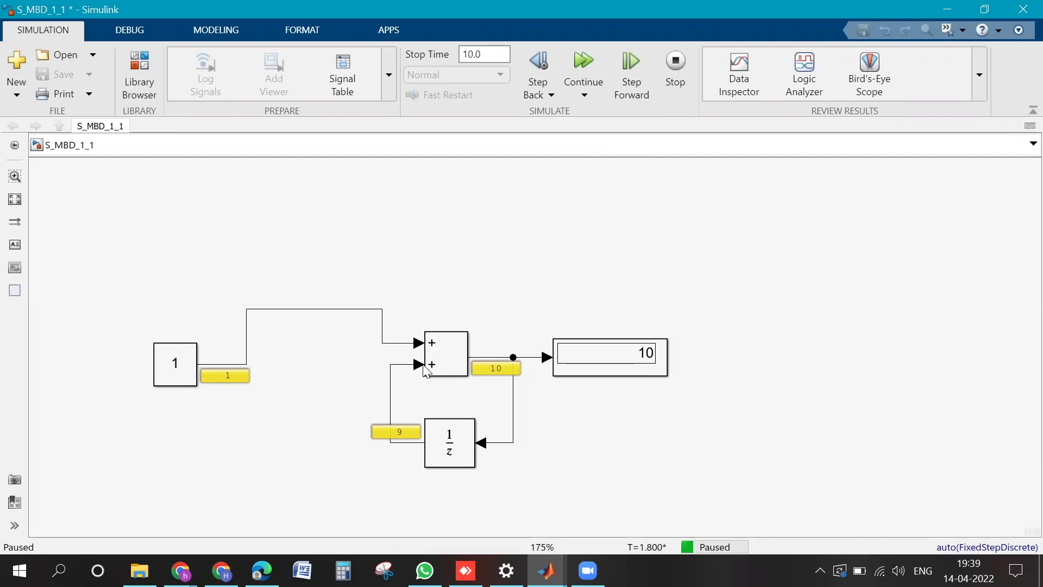
click(443, 354)
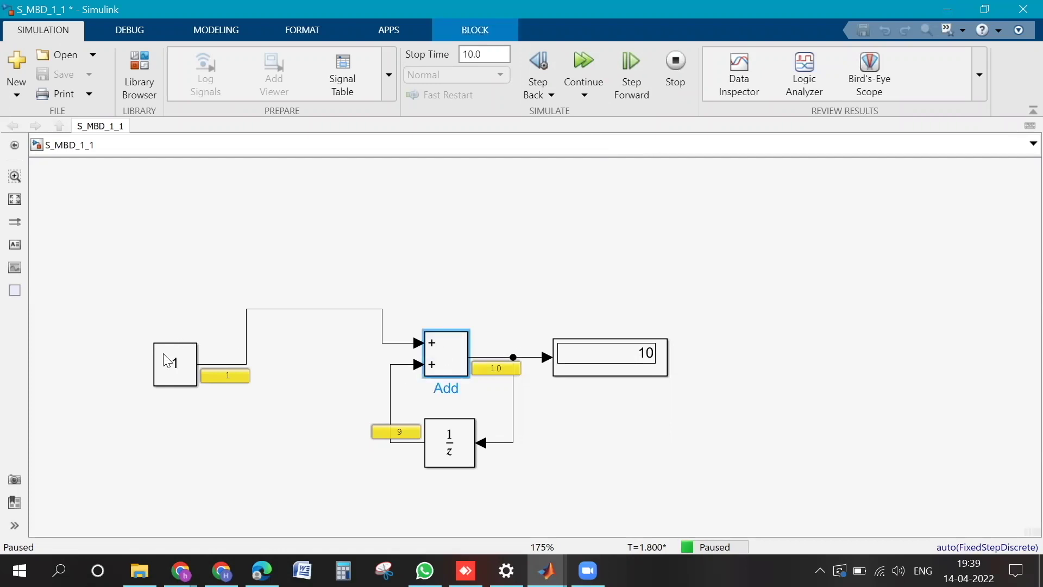
click(594, 349)
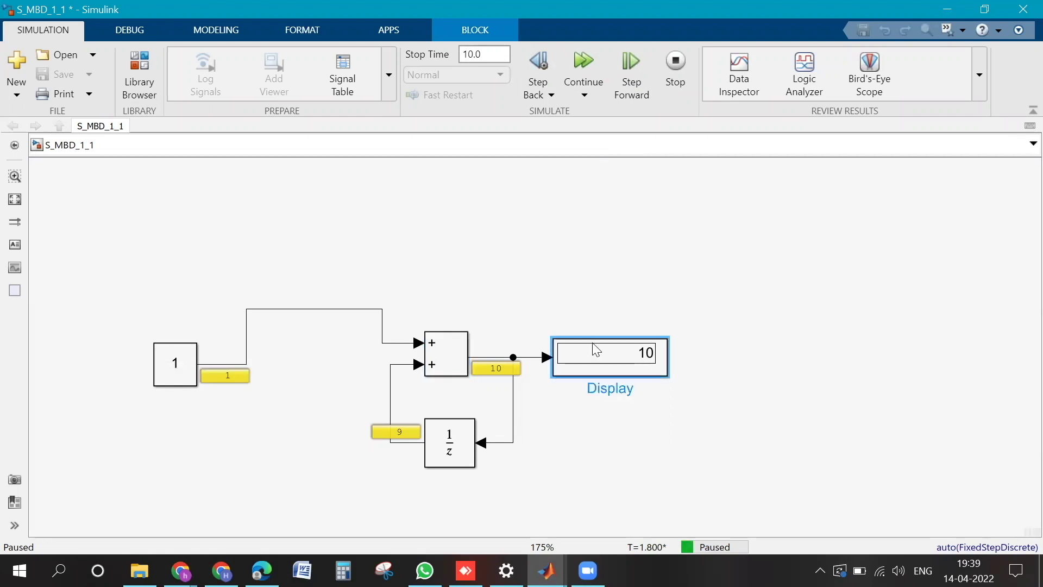
click(401, 344)
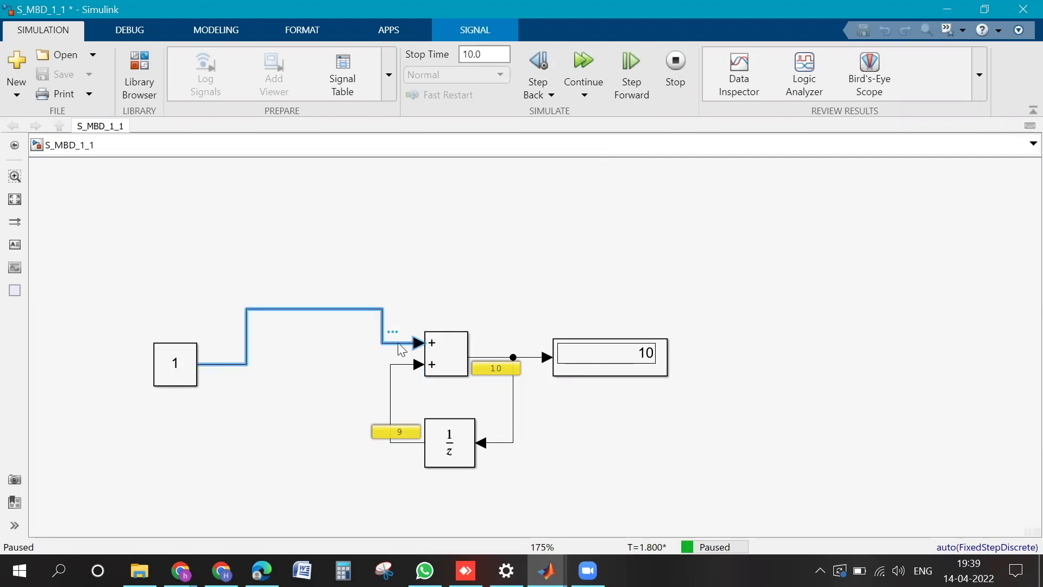
right_click(402, 349)
click(395, 326)
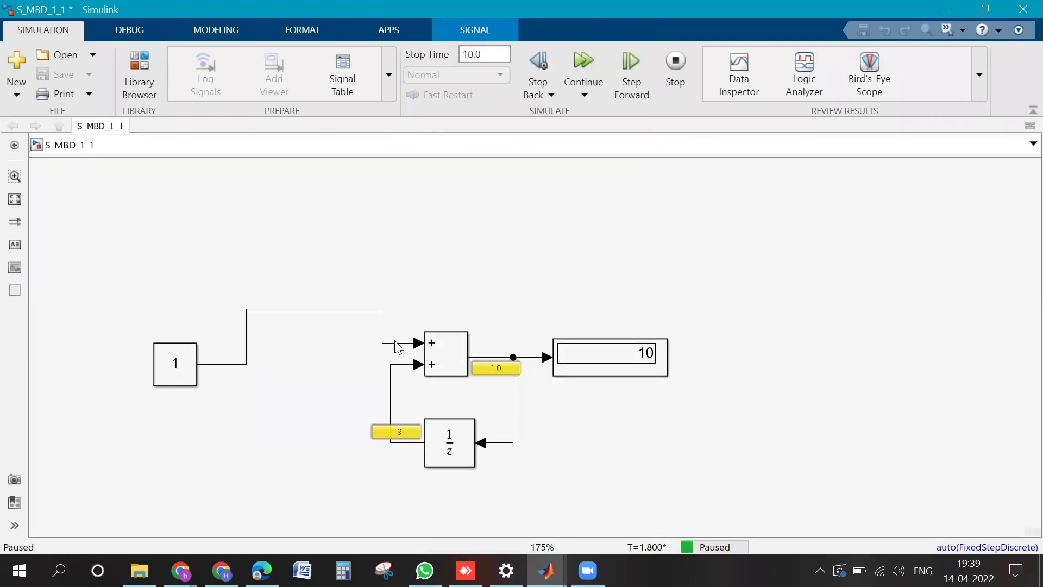
click(401, 344)
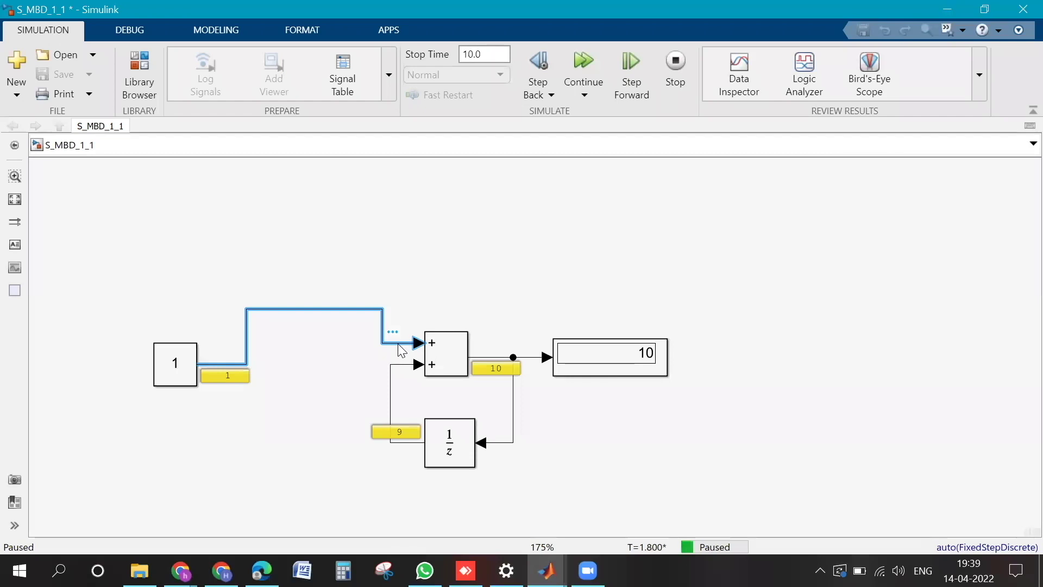
right_click(401, 350)
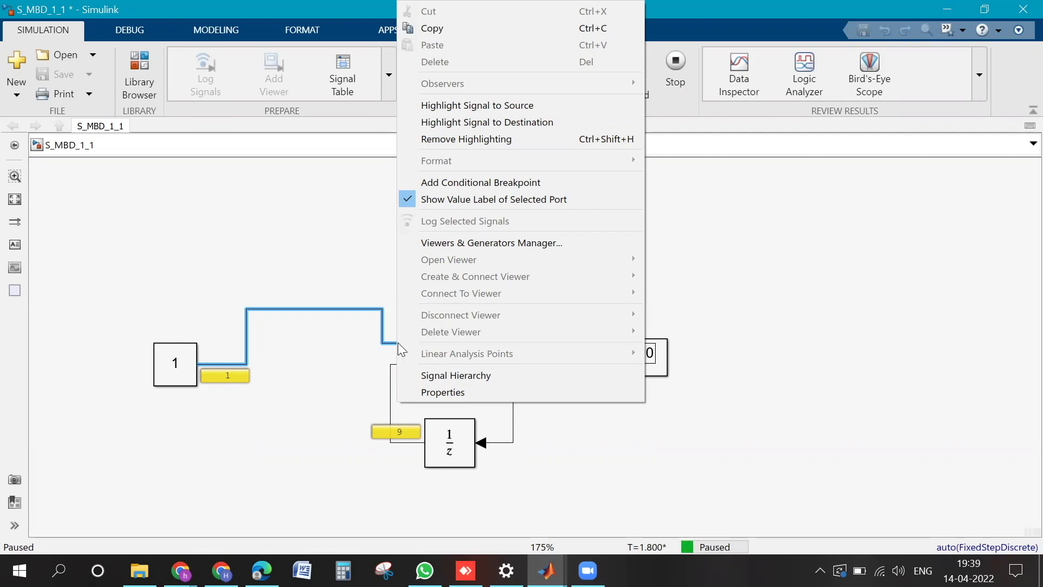
click(369, 275)
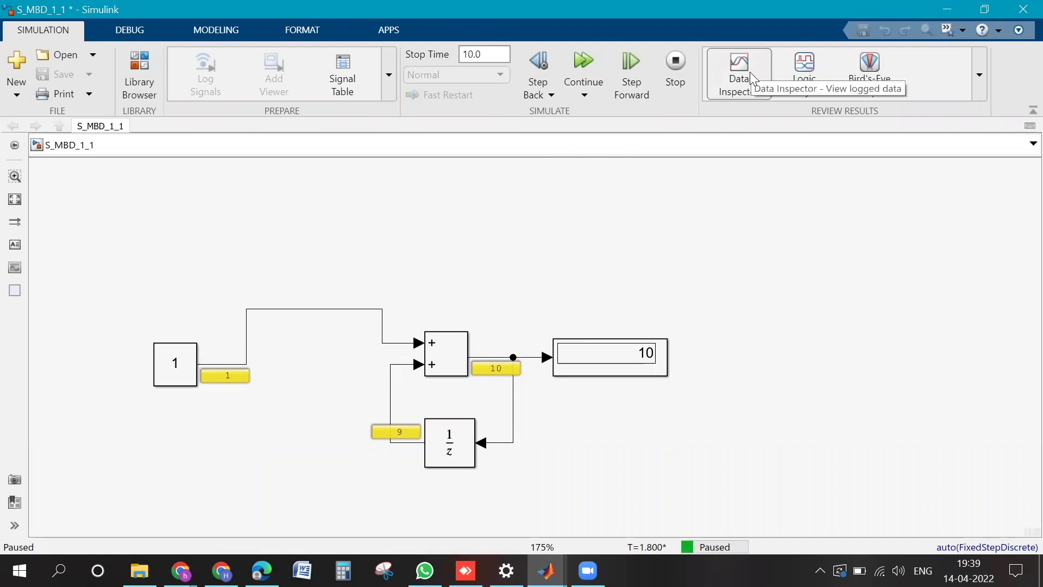
click(382, 324)
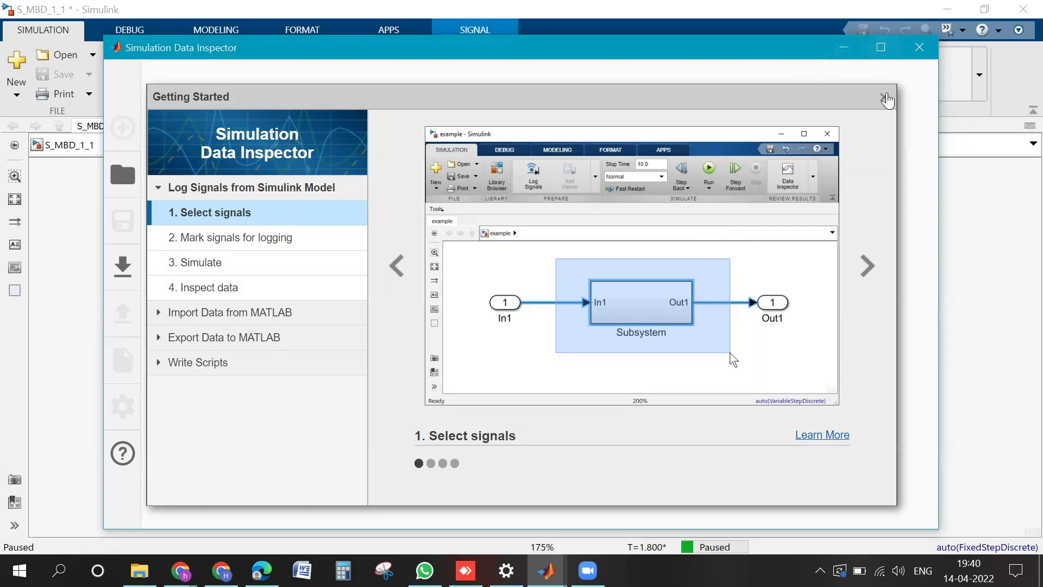
click(885, 99)
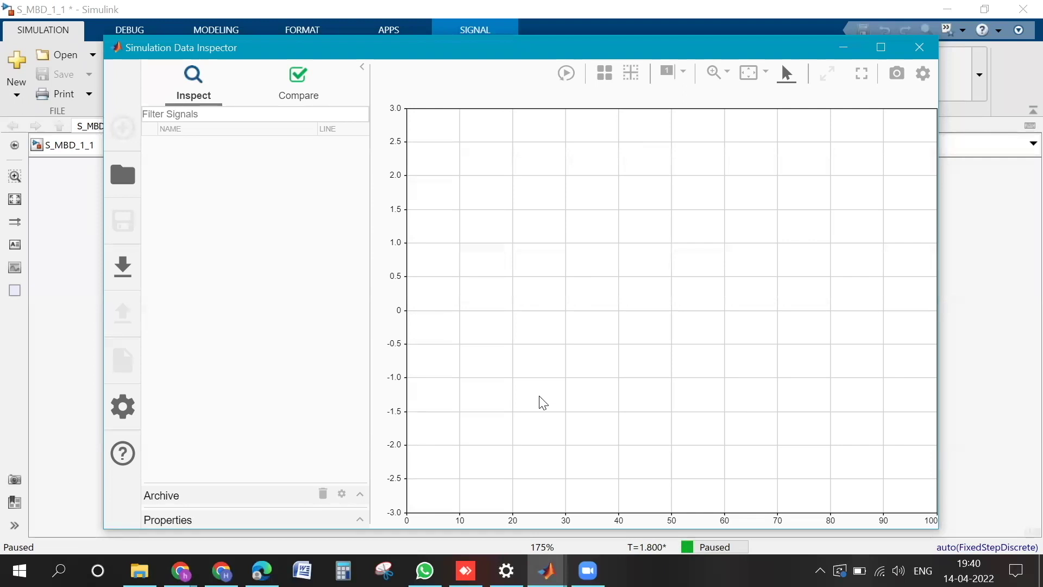
scroll(542, 402, down, 1)
scroll(542, 402, up, 2)
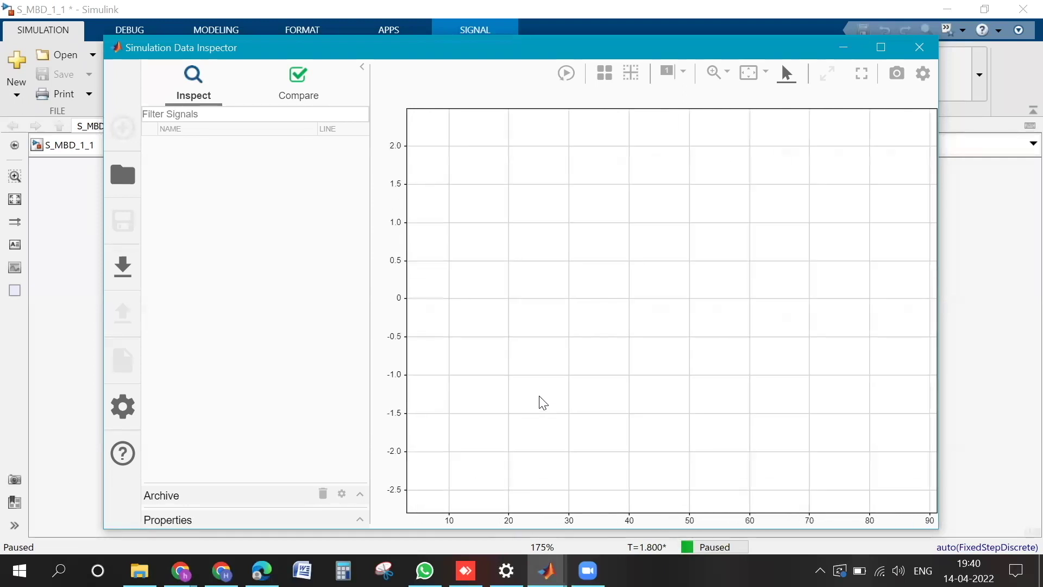
scroll(539, 398, up, 2)
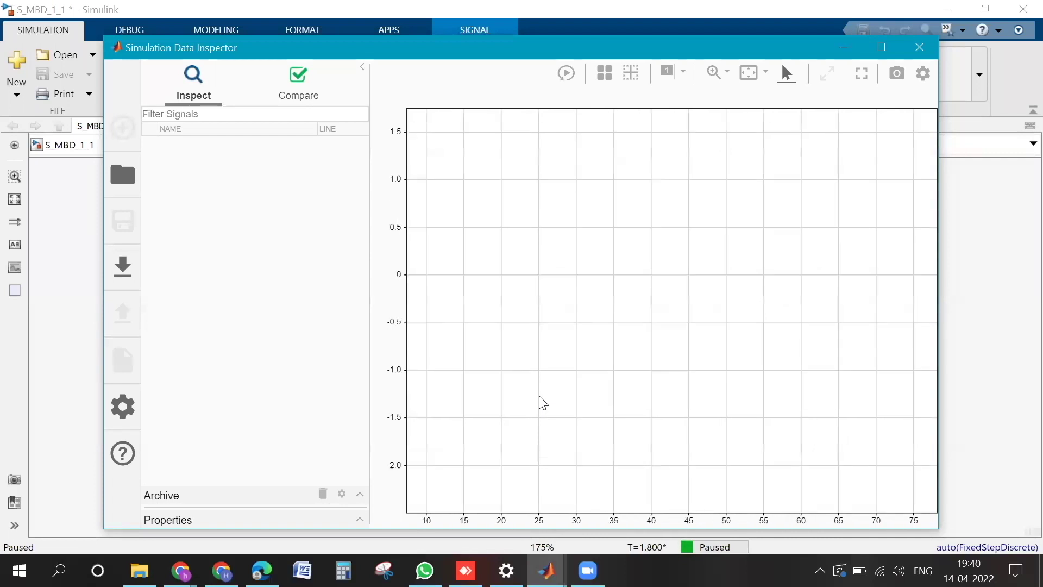
scroll(541, 401, down, 3)
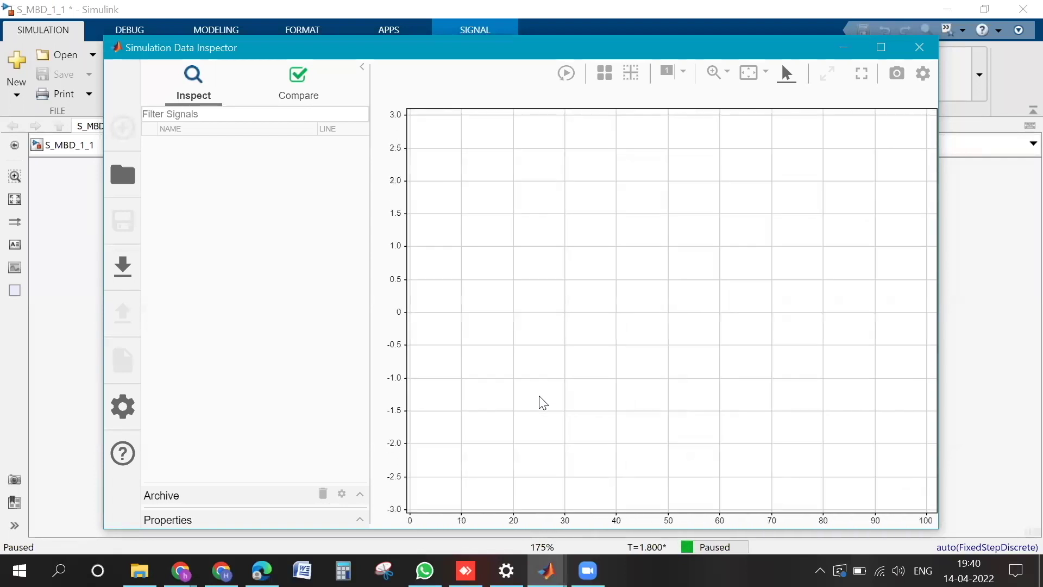
scroll(542, 401, down, 5)
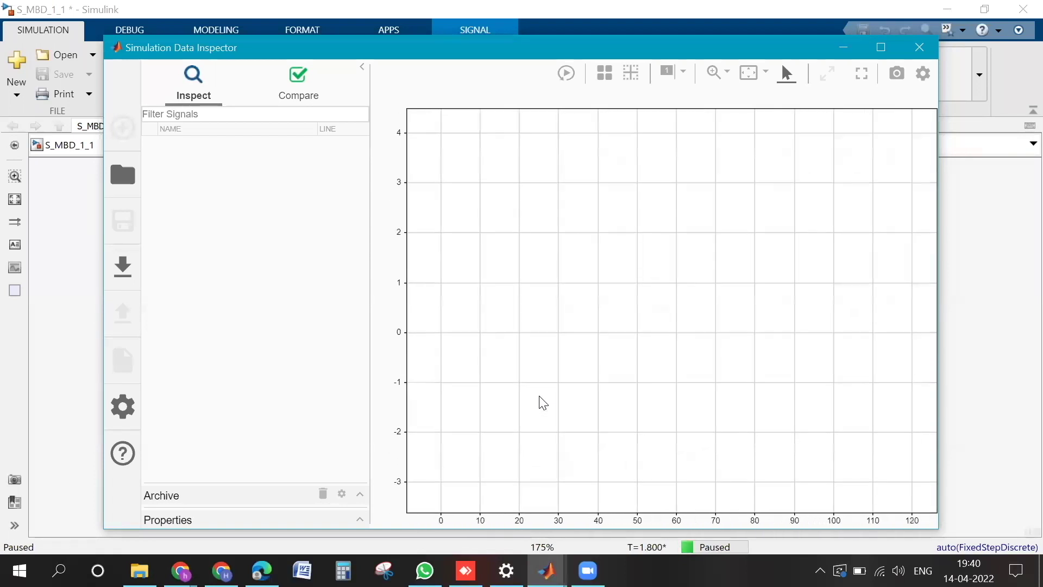
scroll(542, 402, up, 2)
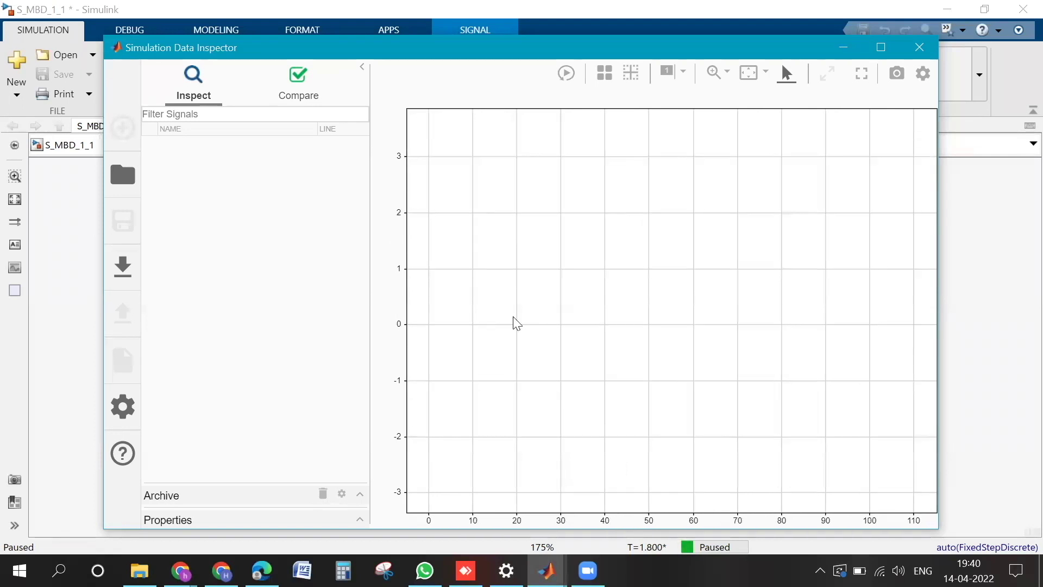
click(918, 53)
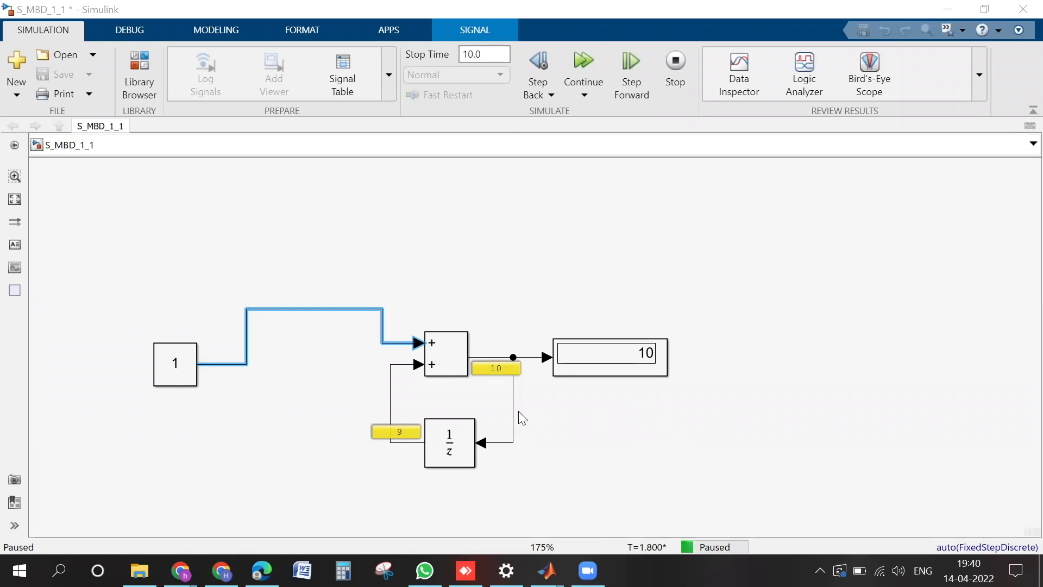
- Stop the paused simulation and select the signal line from the constant block
click(678, 60)
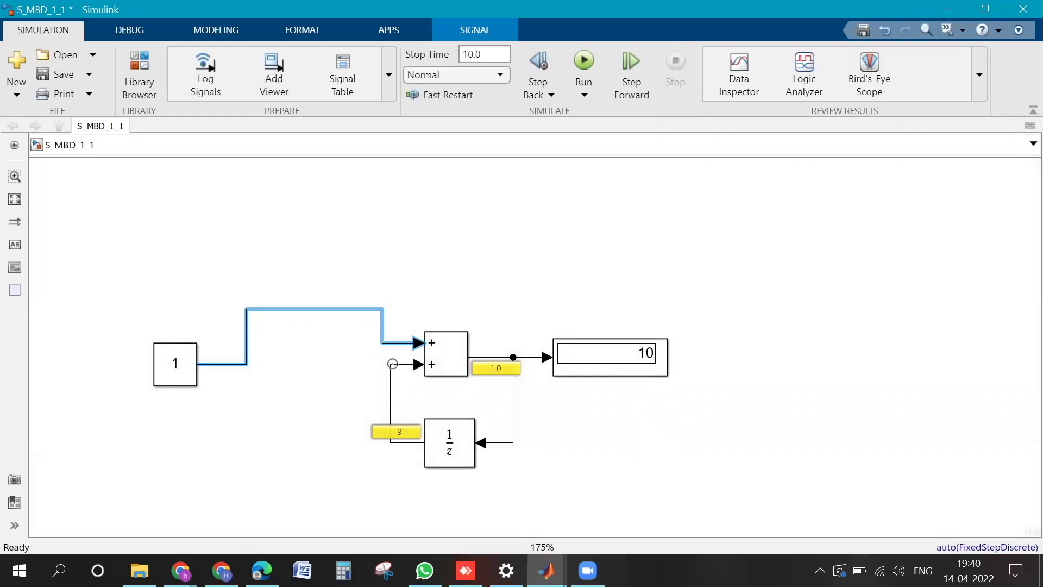
click(394, 364)
click(373, 357)
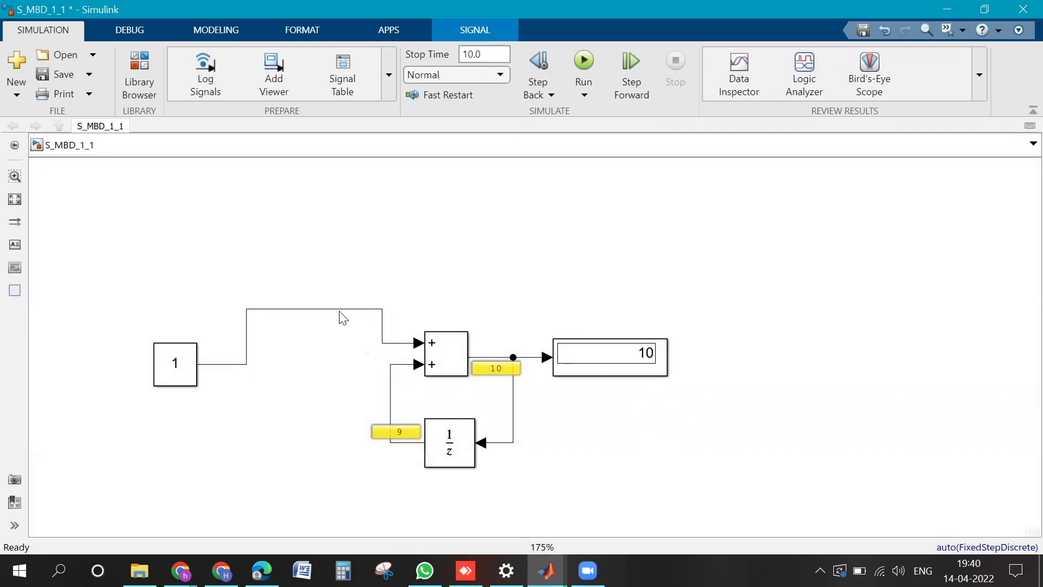
click(351, 310)
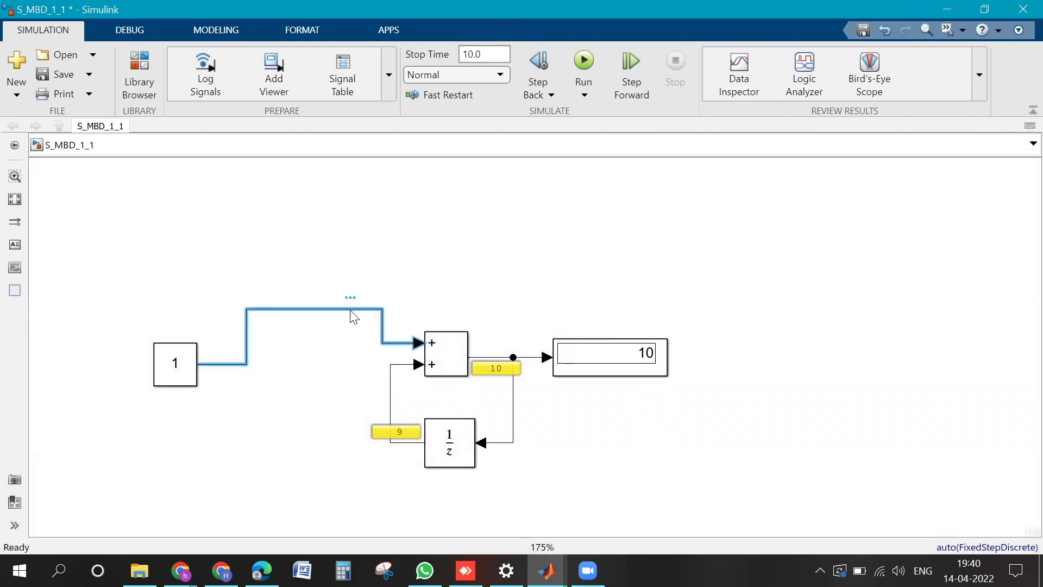
- Label the constant block's signal 'Constant 1'
double_click(350, 310)
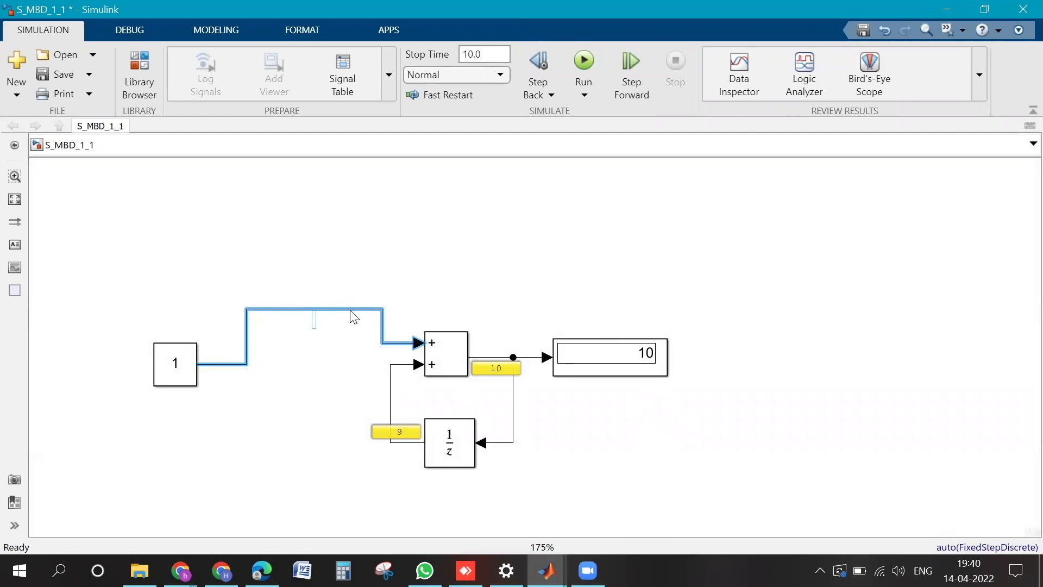
text(C1)
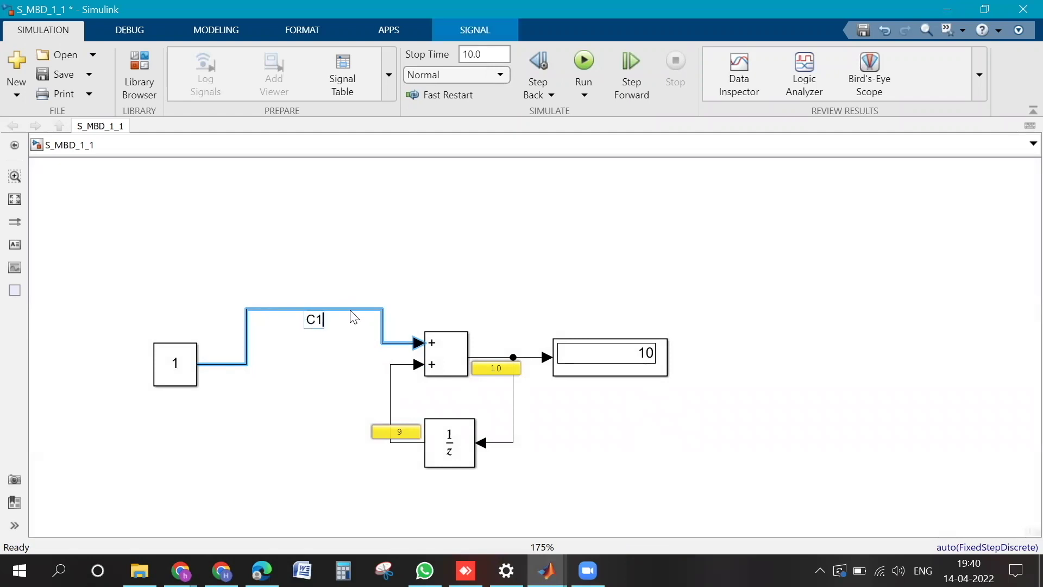
key(BackSpace)
text(onstant)
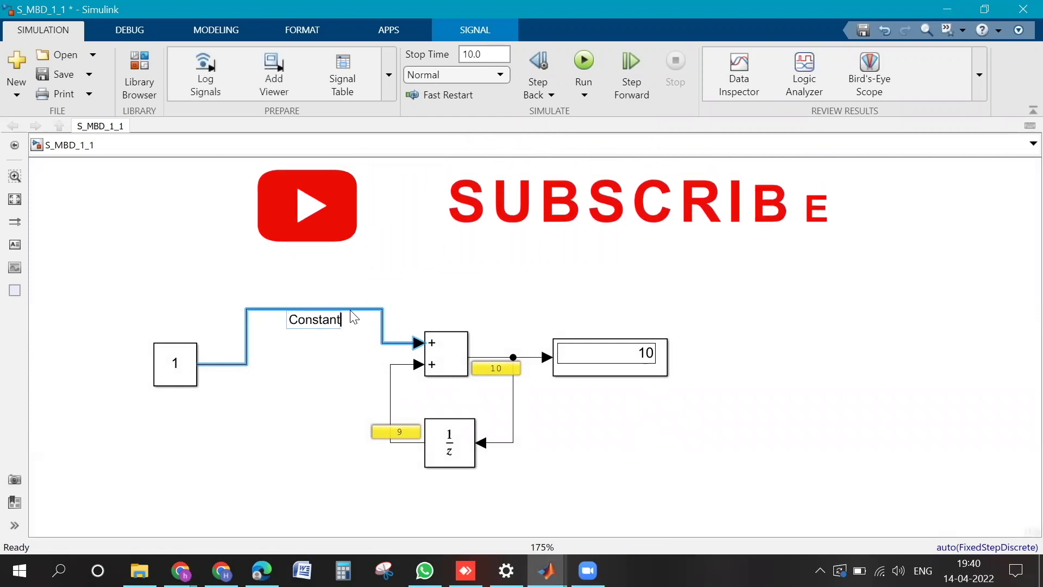
text( 1)
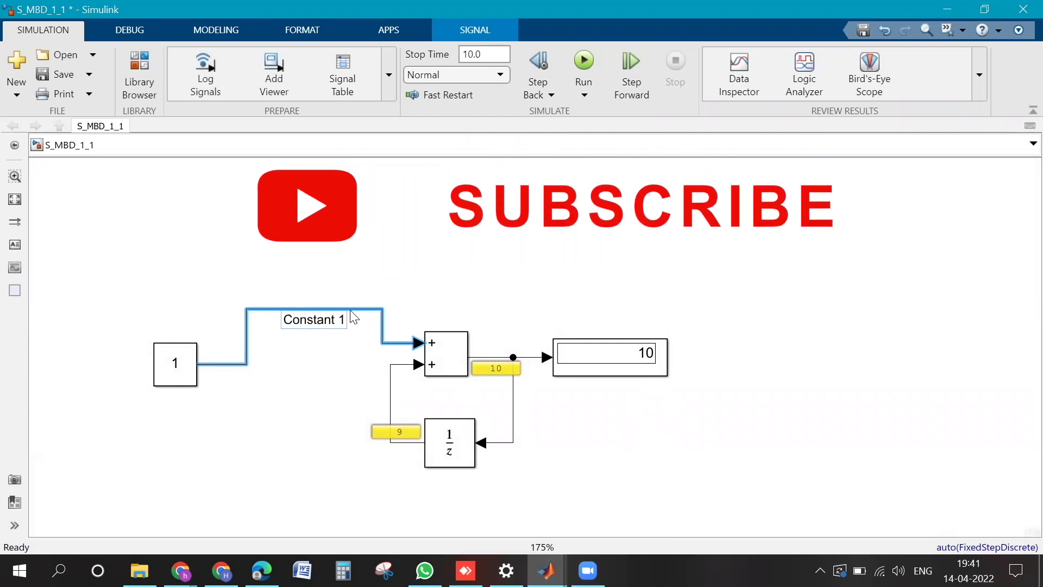
click(315, 376)
- Lower the Unit Delay block slightly and label the feedback signal 'Feedback'
click(445, 372)
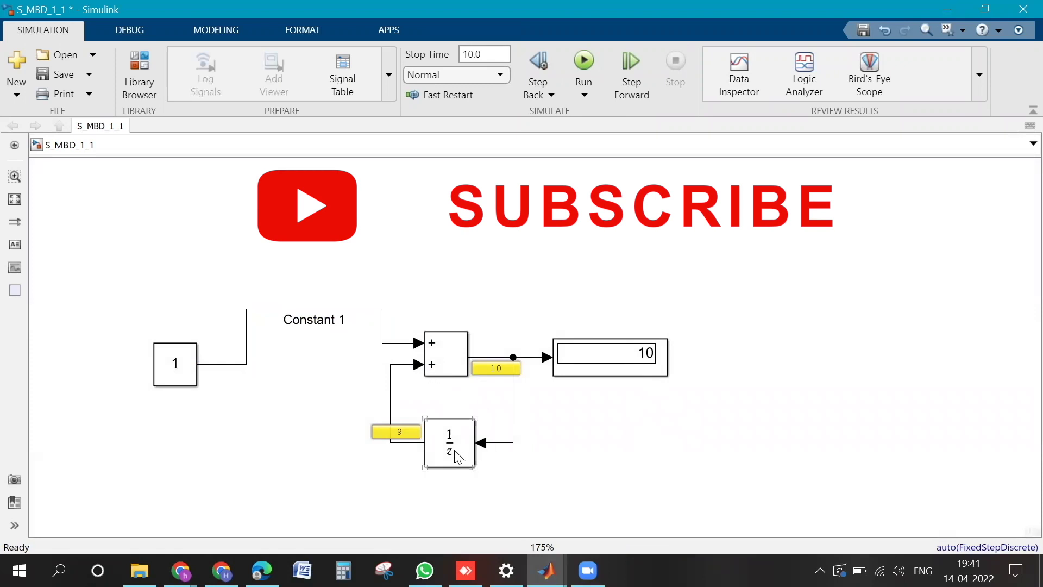
drag(454, 450, 455, 475)
click(389, 405)
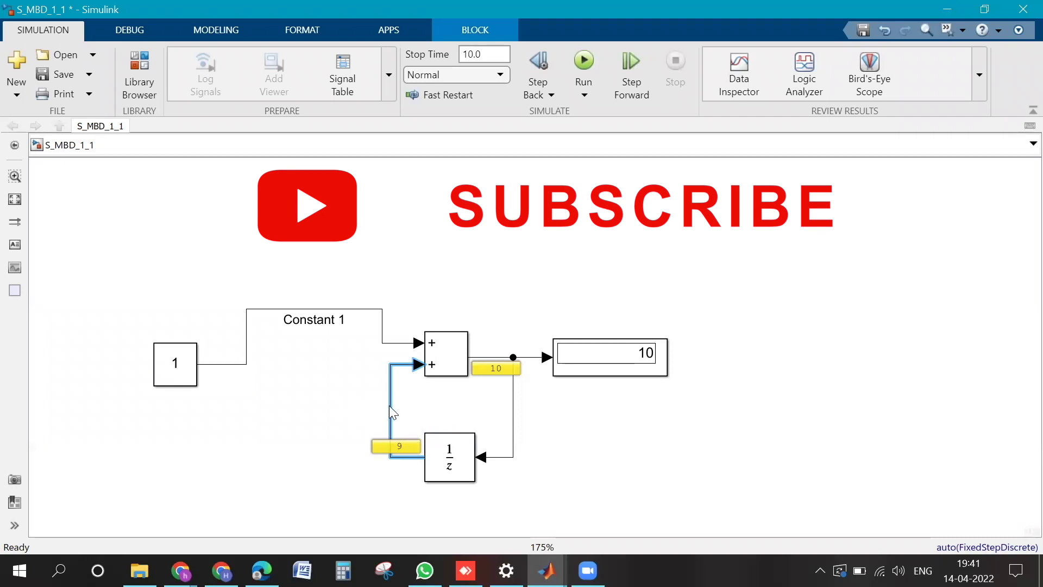
click(389, 404)
text(Feedba)
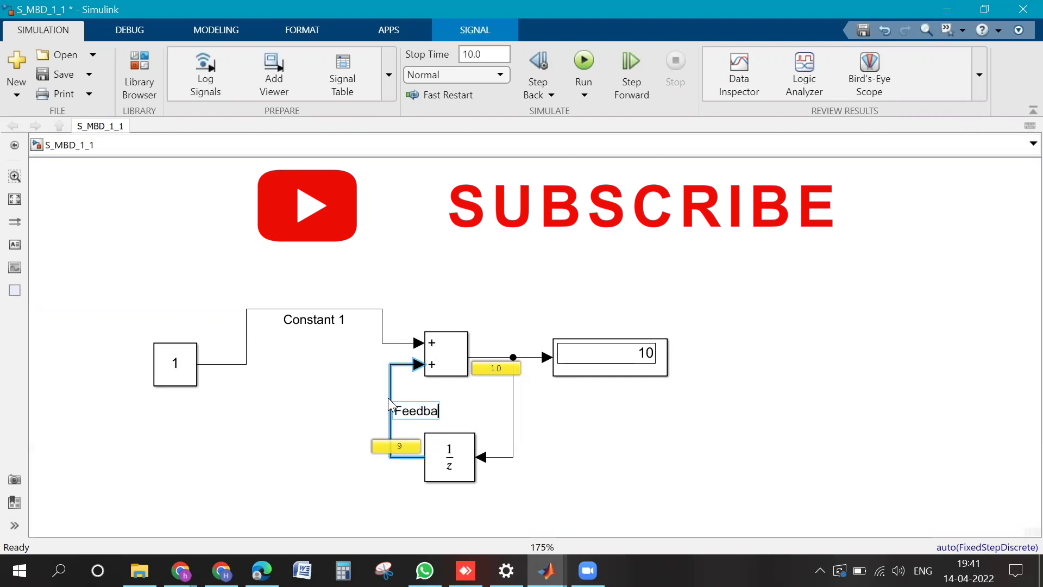
text(ck)
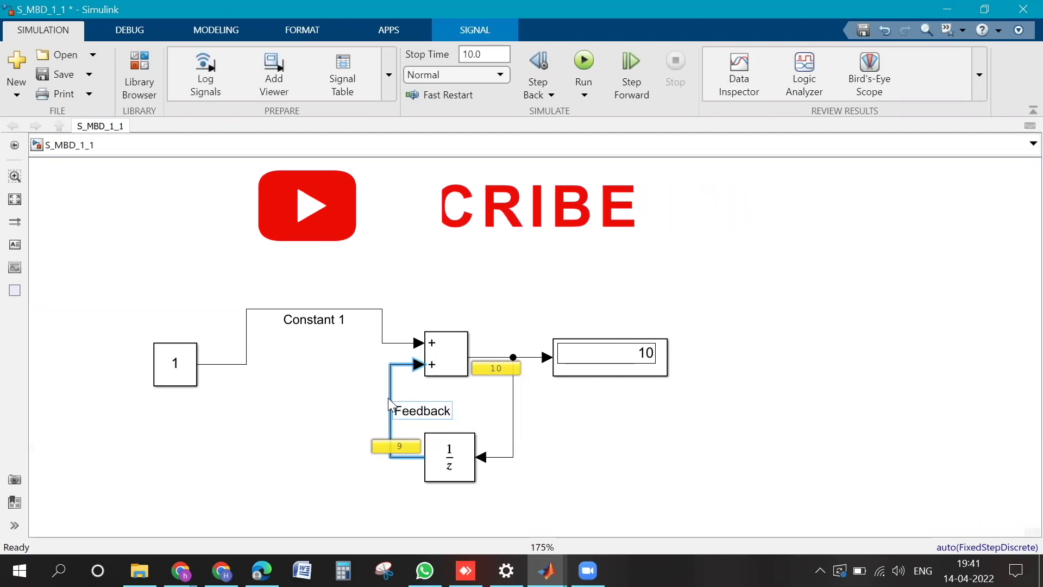
click(581, 472)
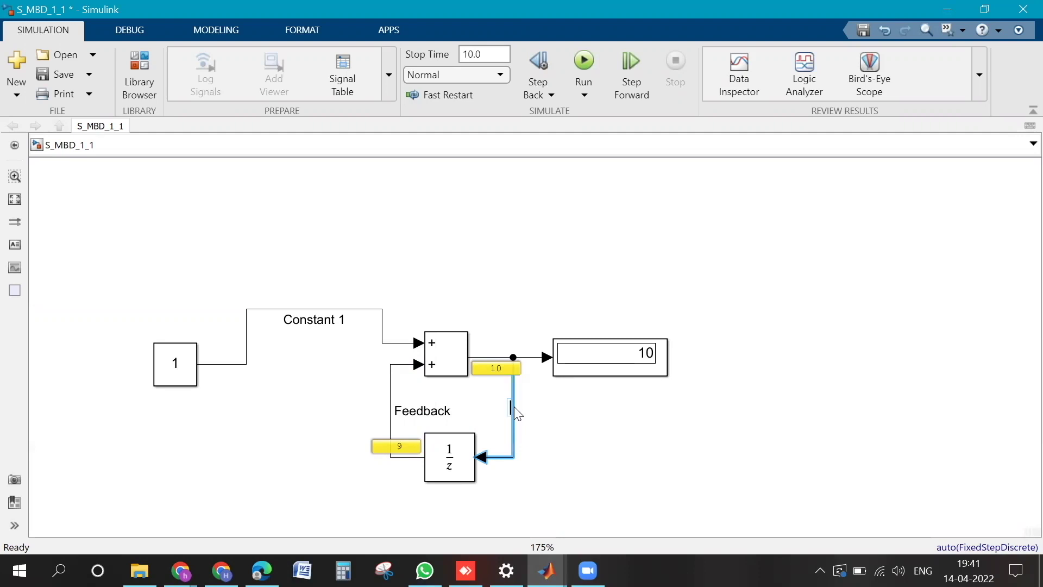
- Label the delay block's input signal 'Output'
text(Out)
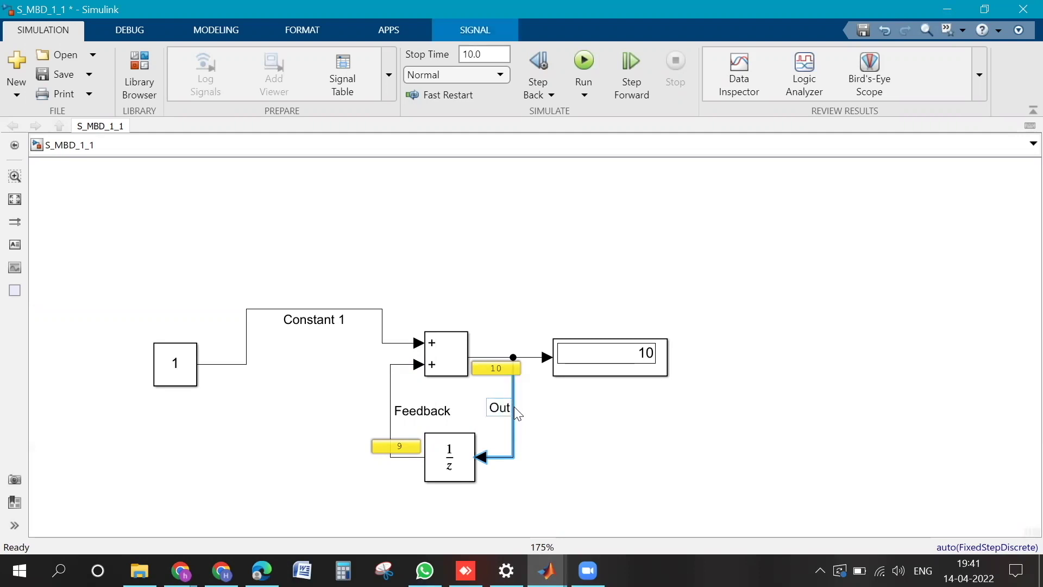
text(put)
click(514, 406)
click(615, 455)
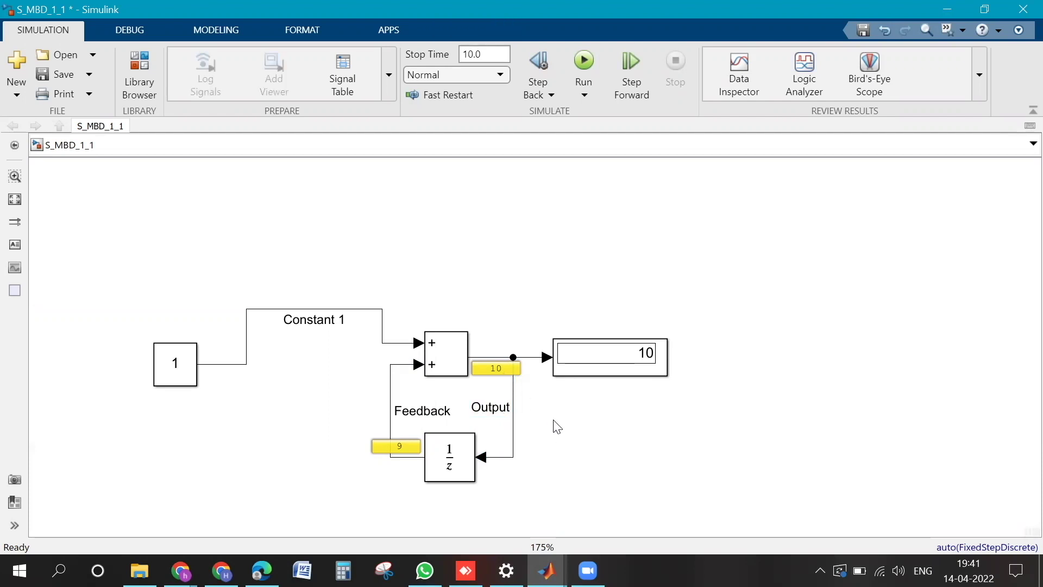
- Select the Constant 1 and Feedback lines plus both Output line segments together
scroll(558, 429, down, 2)
scroll(563, 431, up, 1)
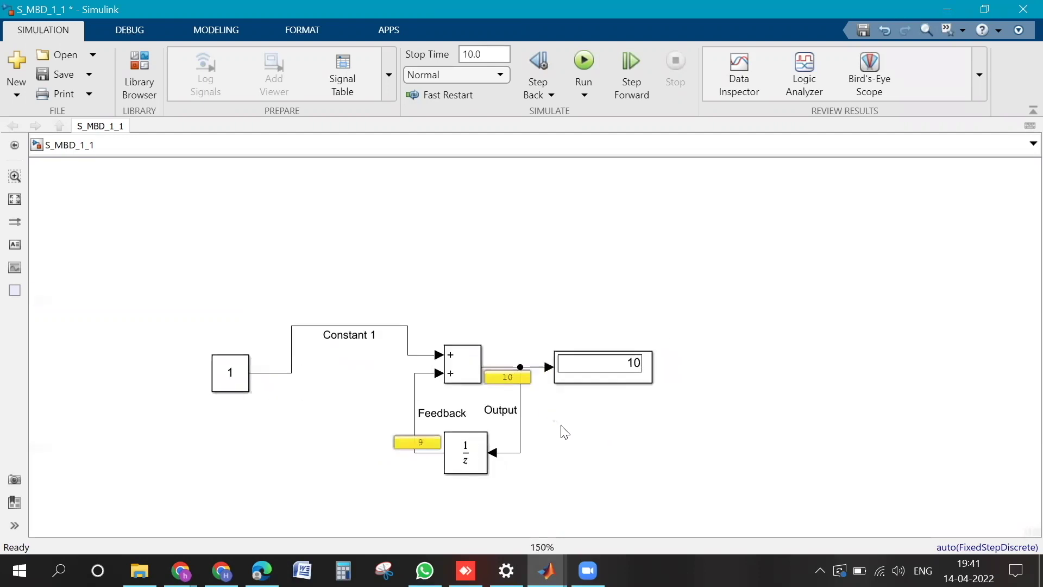
click(296, 326)
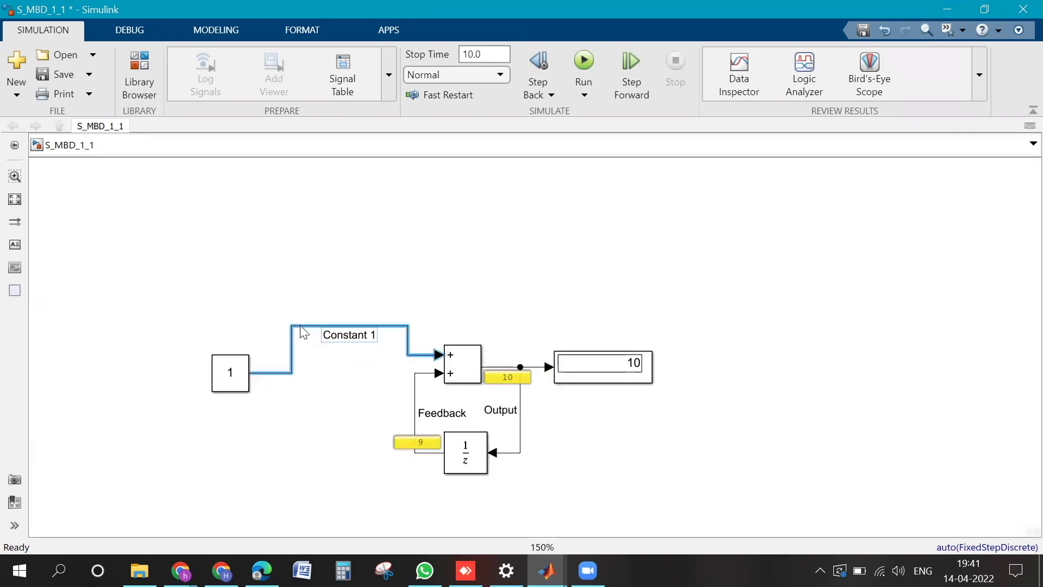
click(414, 389)
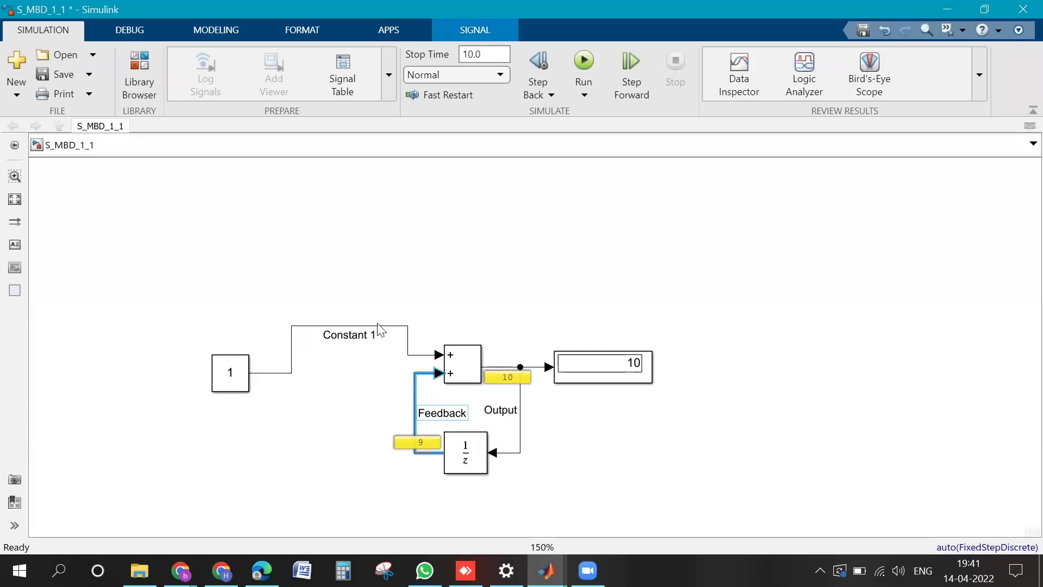
click(391, 336)
click(417, 373)
click(391, 333)
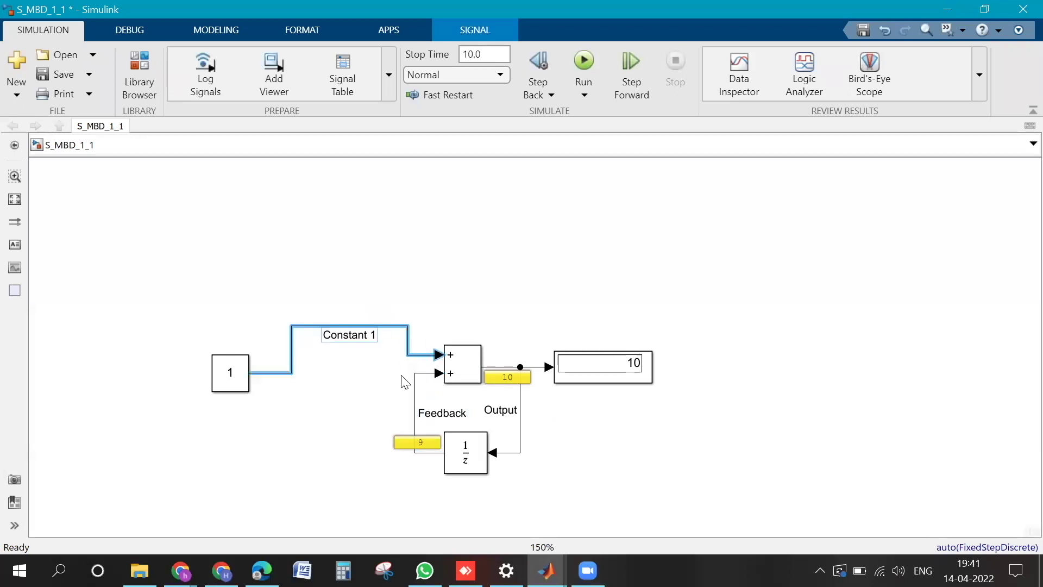
click(414, 384)
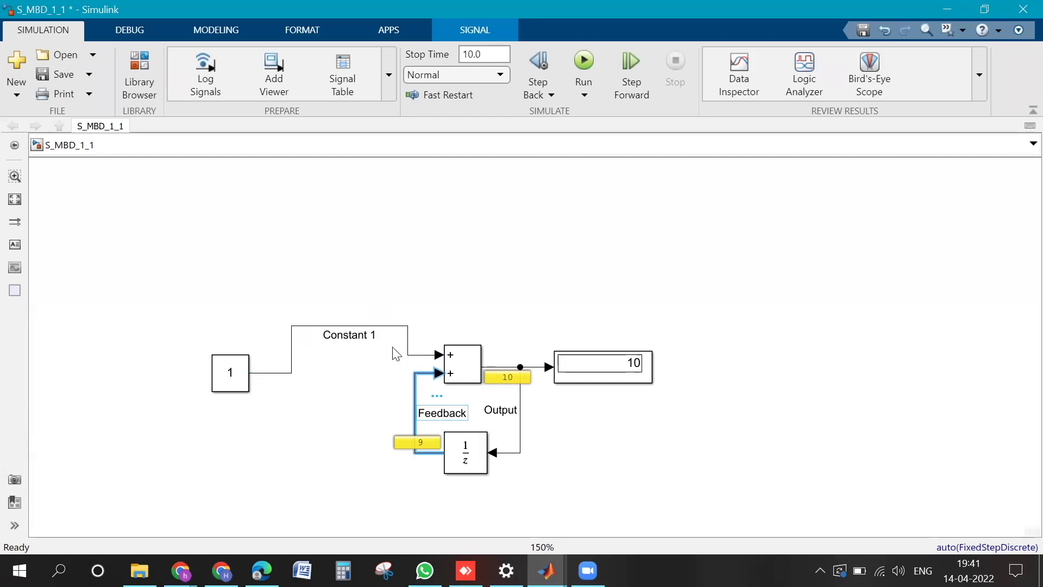
shift+click(391, 333)
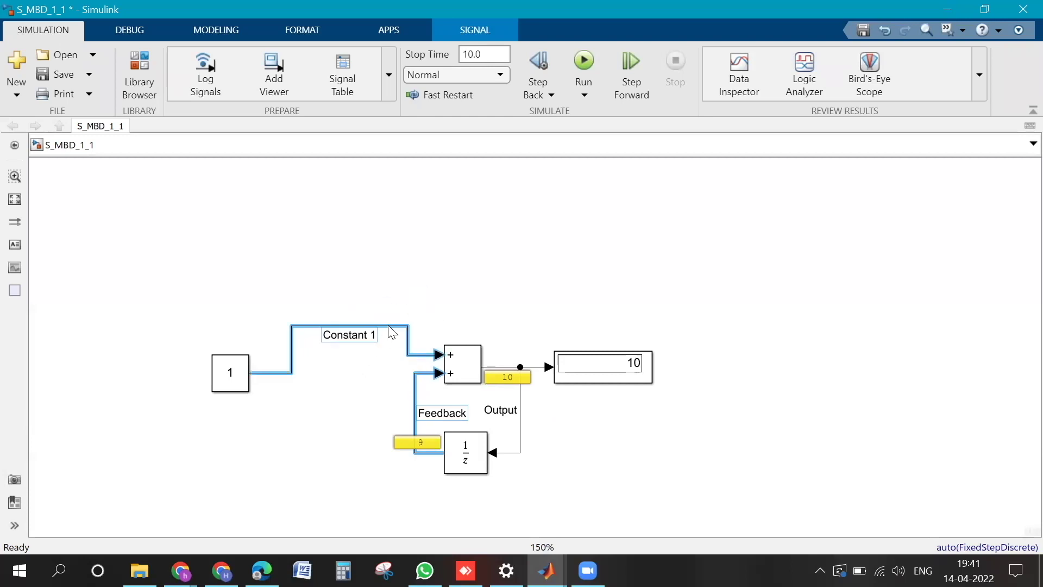
shift+click(538, 366)
shift+click(516, 374)
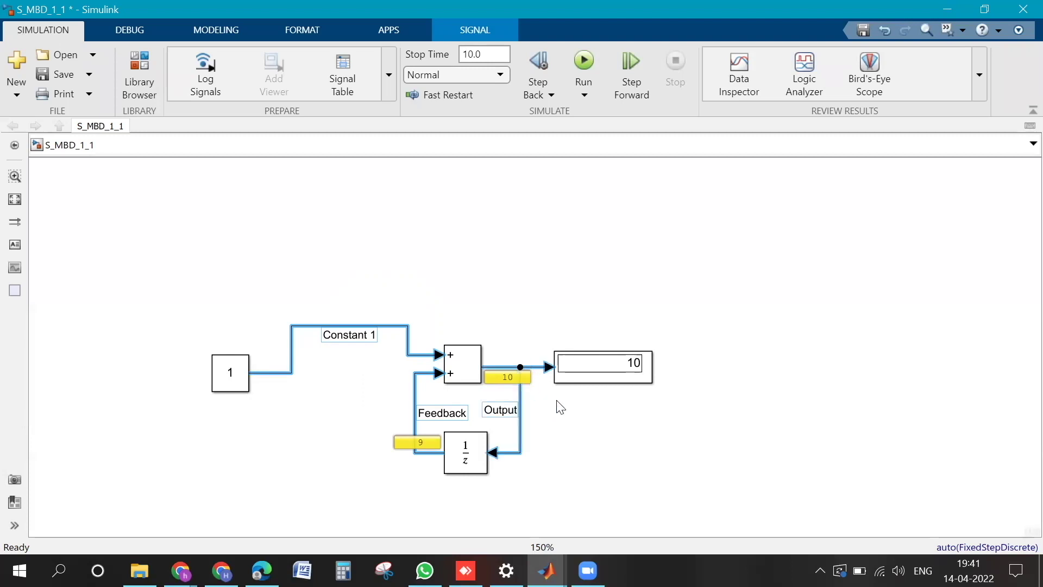
- Confirm the Data Inspector's Inspect and Compare views have no runs, then rerun the model to 51
click(741, 76)
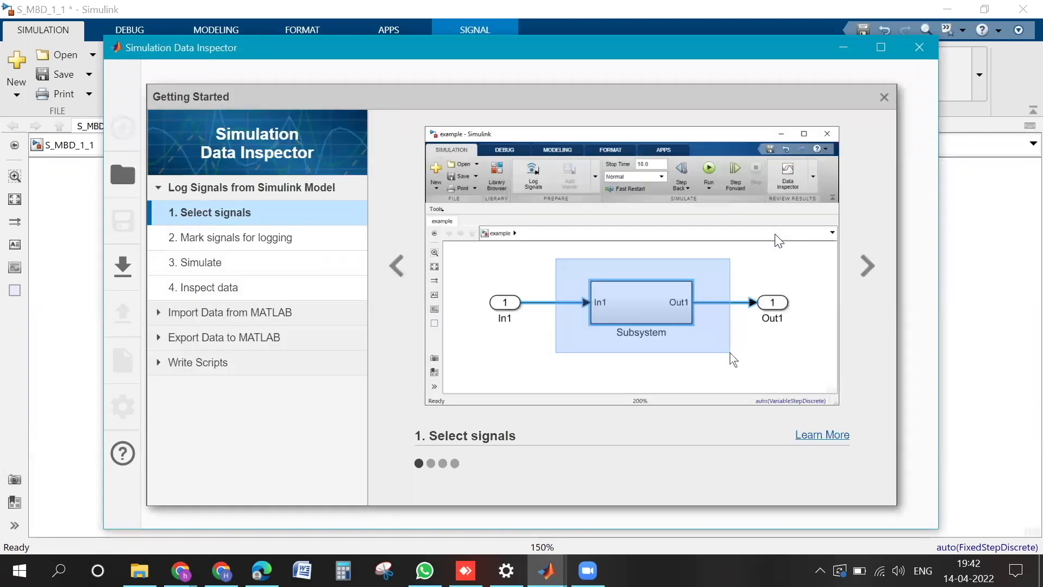
click(884, 96)
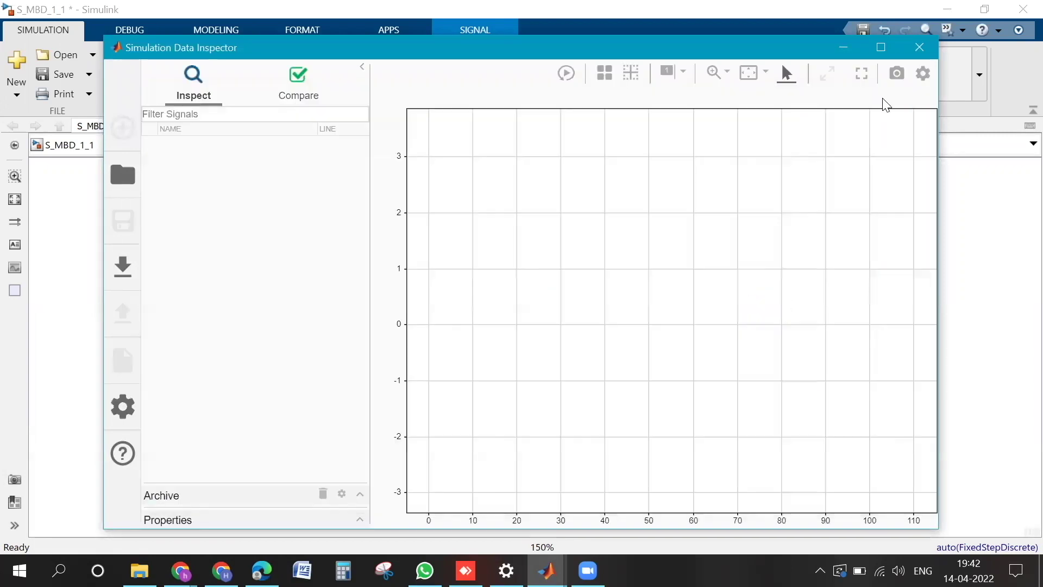
scroll(545, 362, down, 1)
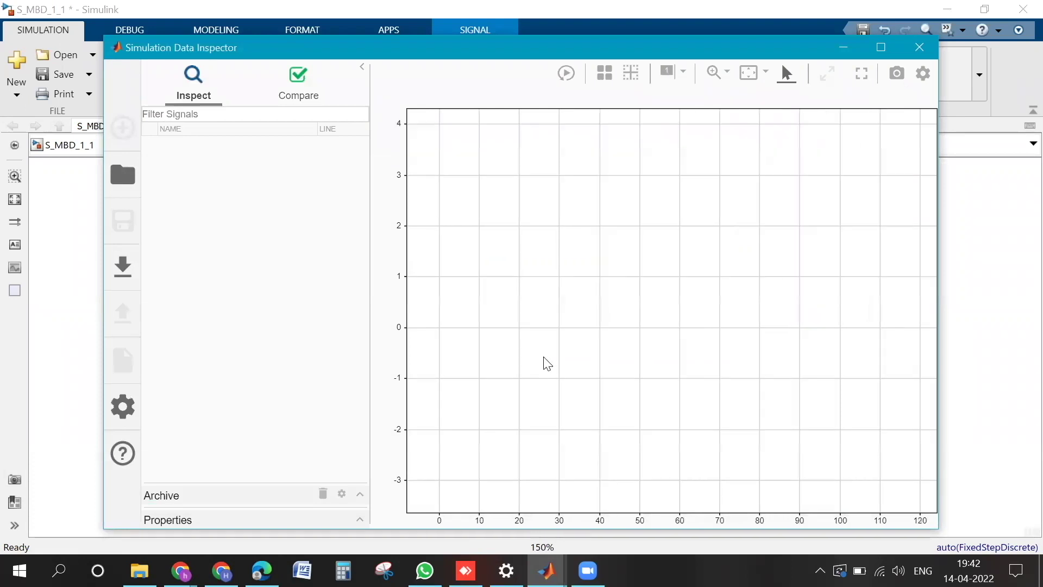
scroll(545, 363, down, 2)
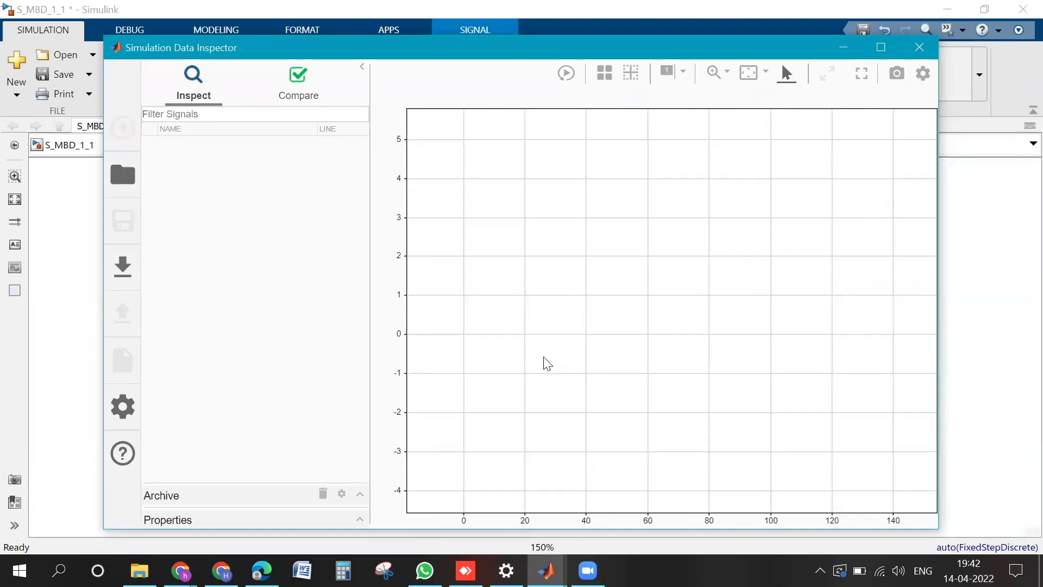
scroll(545, 363, down, 2)
scroll(544, 363, up, 3)
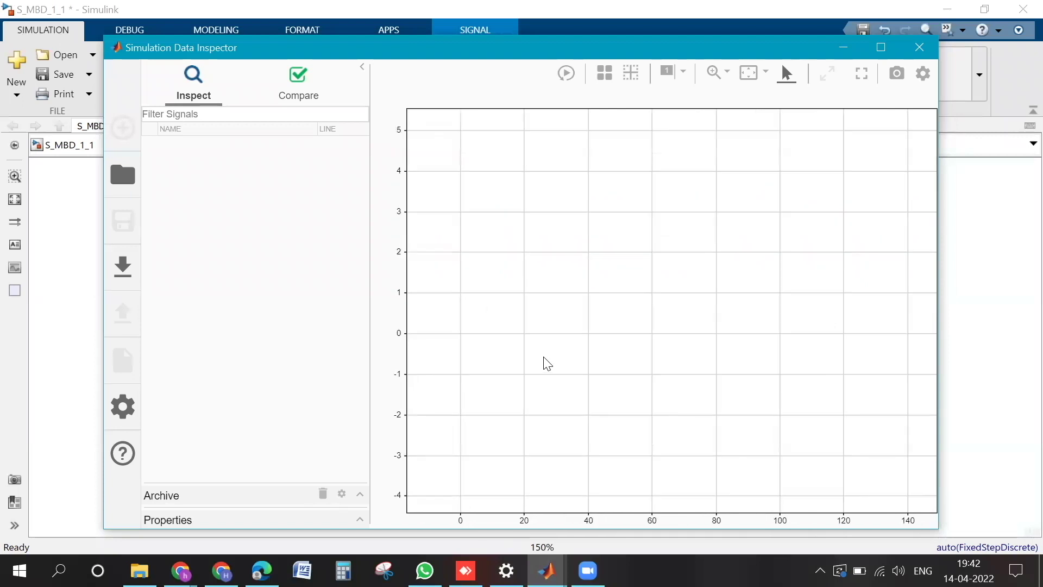
scroll(543, 358, down, 2)
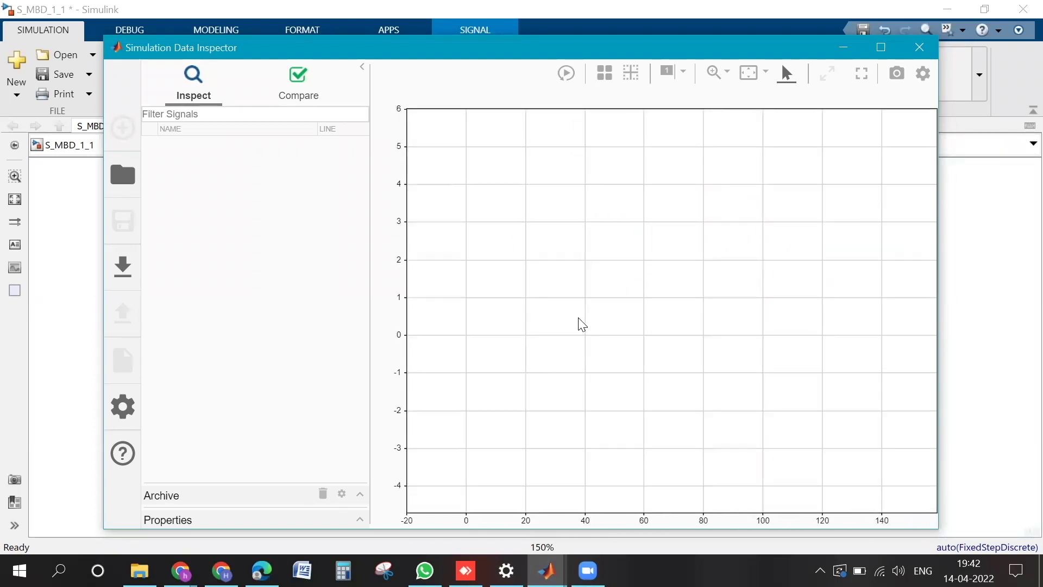
click(303, 81)
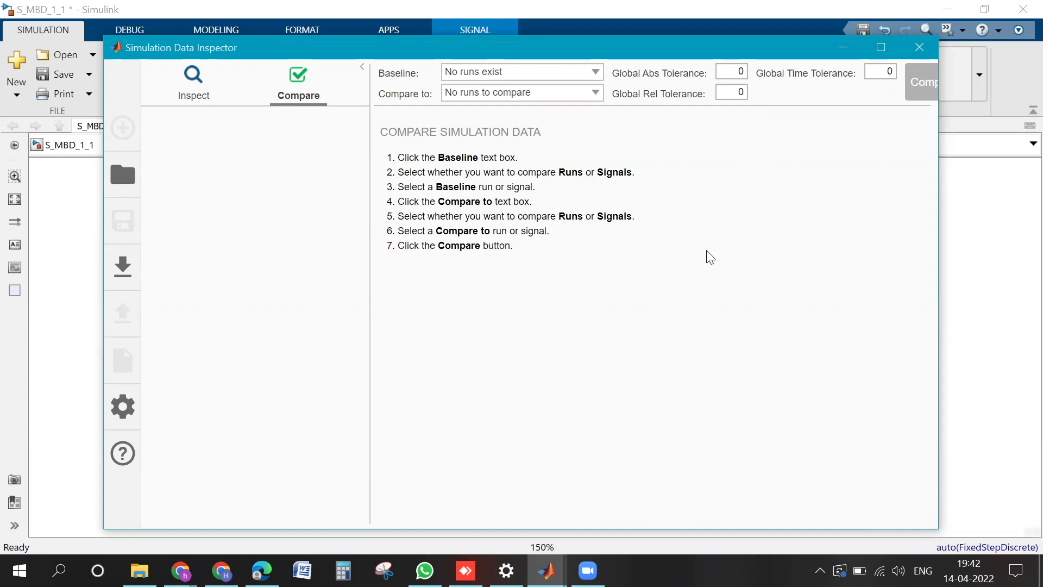
click(919, 47)
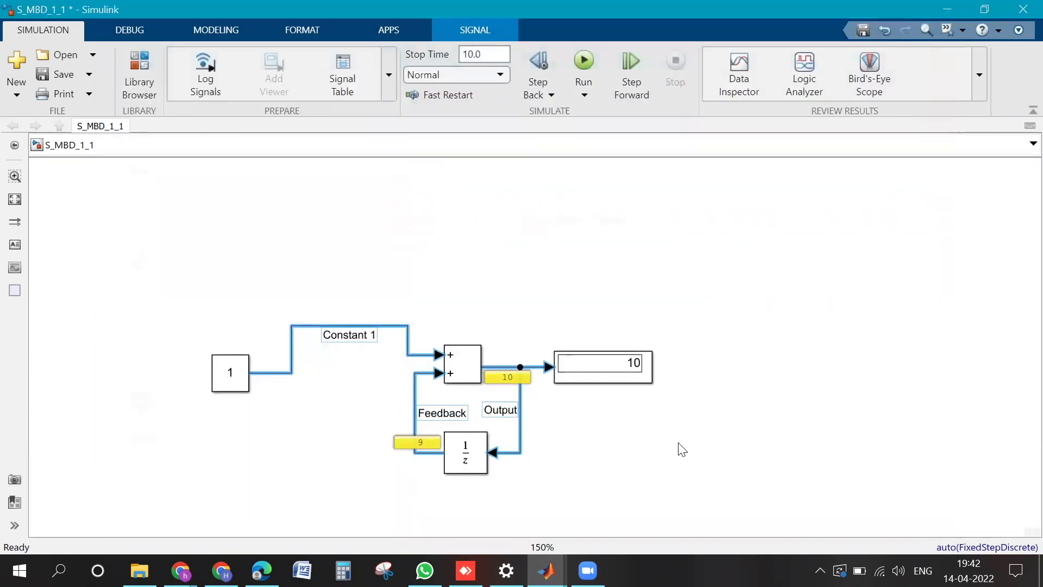
click(584, 60)
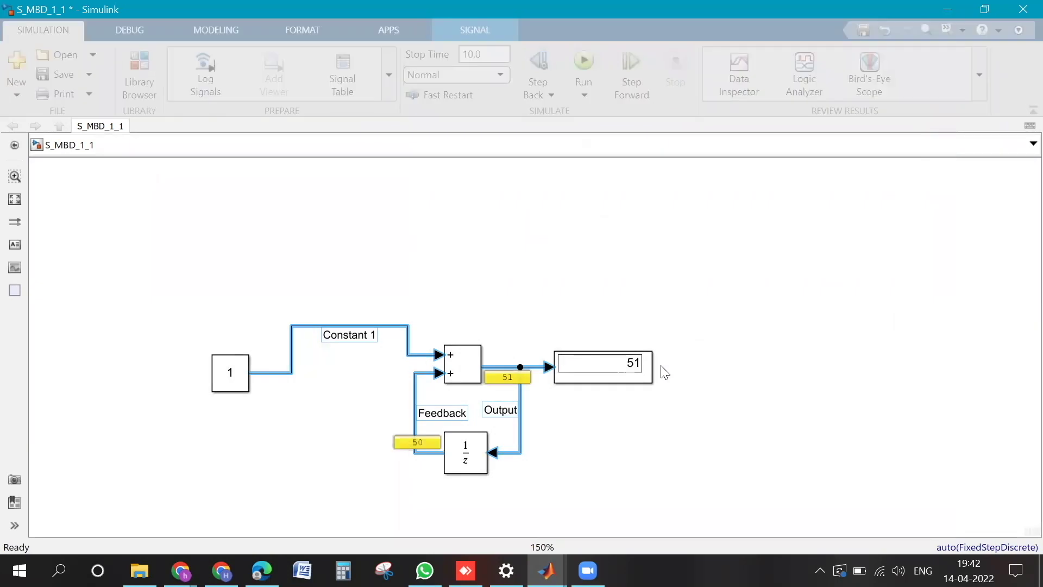
- Select the Constant 1, Feedback and Output lines and open the Simulation Data Inspector
click(639, 432)
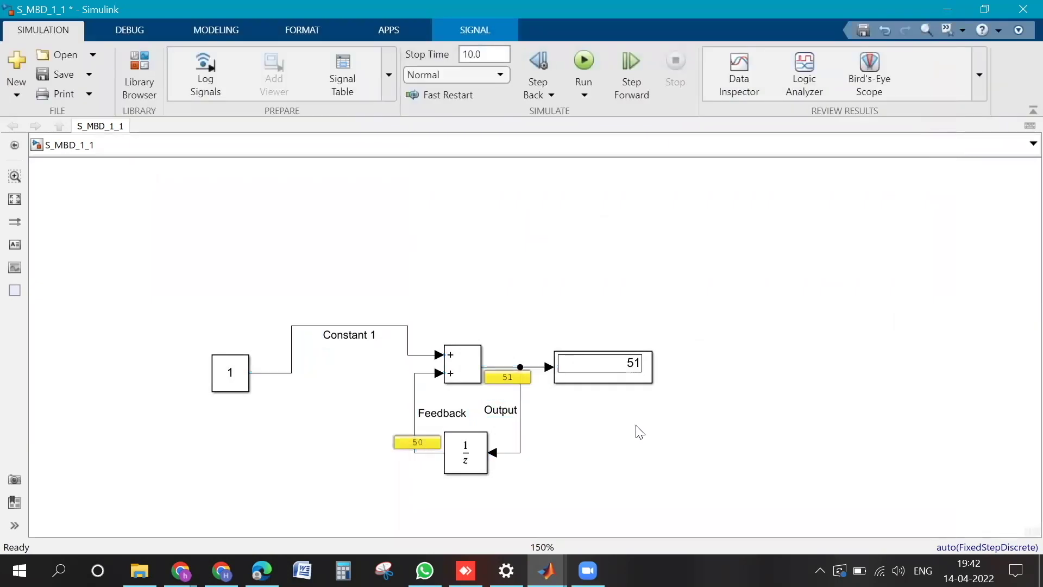
click(384, 328)
shift+click(415, 391)
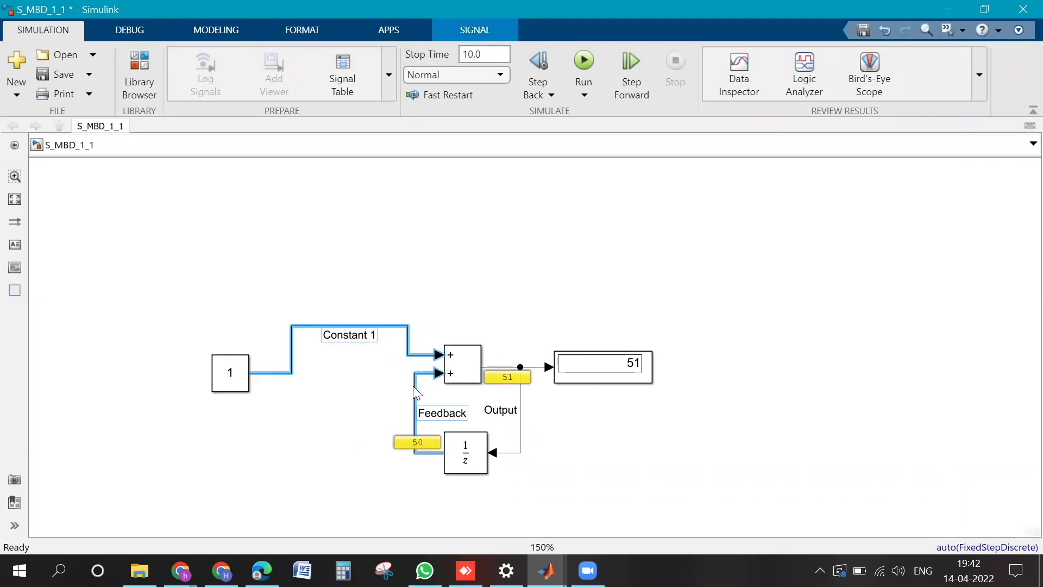
shift+click(535, 368)
click(730, 72)
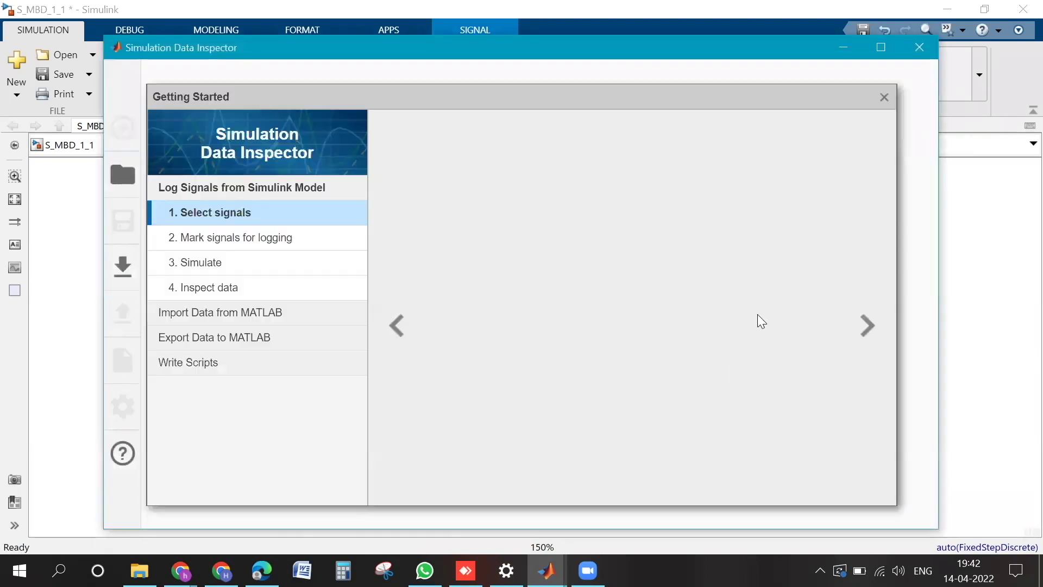
- View Compare then Inspect, expand the Archive and Properties panes, then close the Data Inspector
click(884, 97)
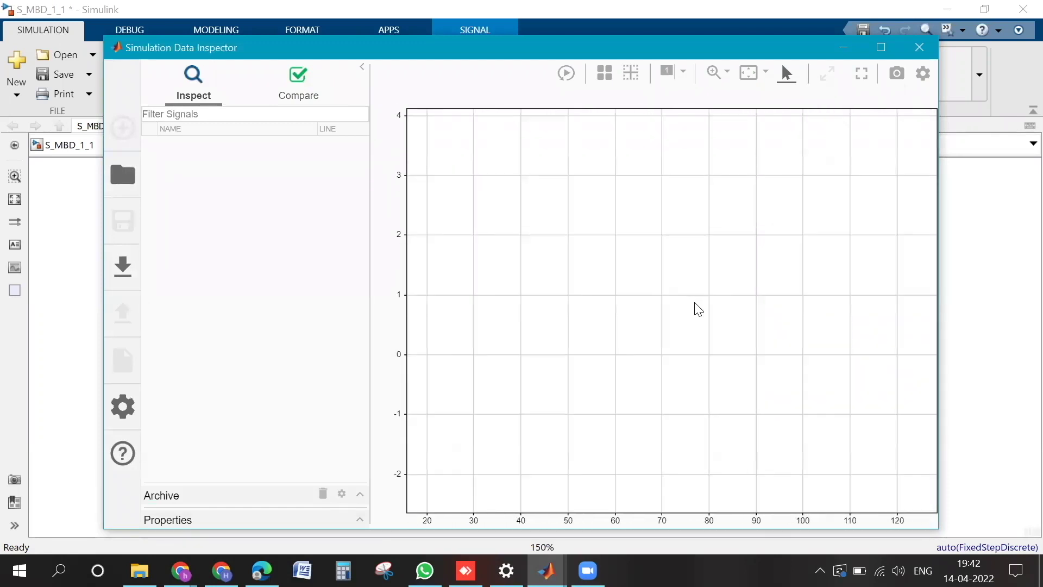
click(303, 101)
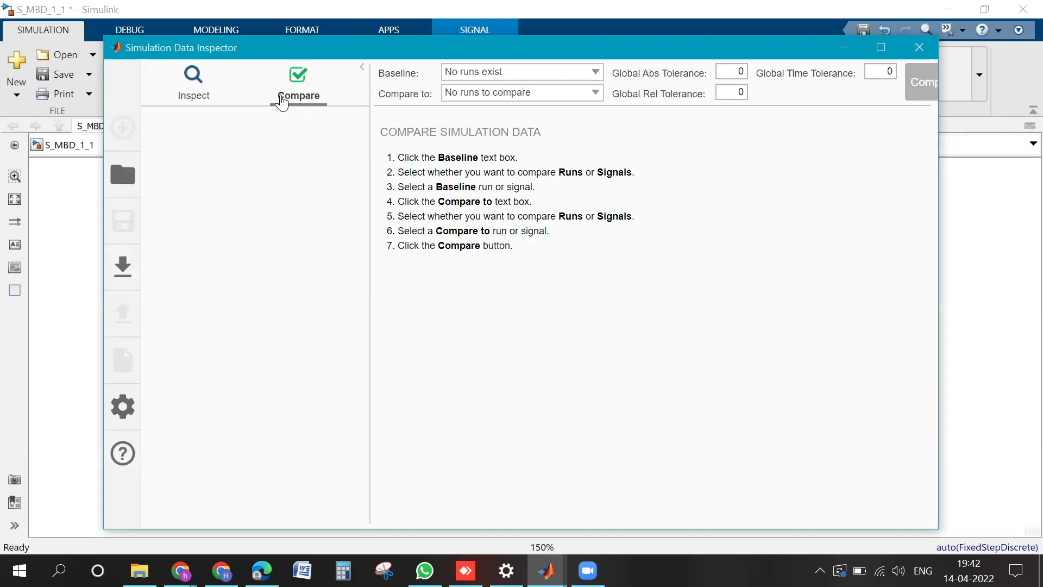
click(204, 97)
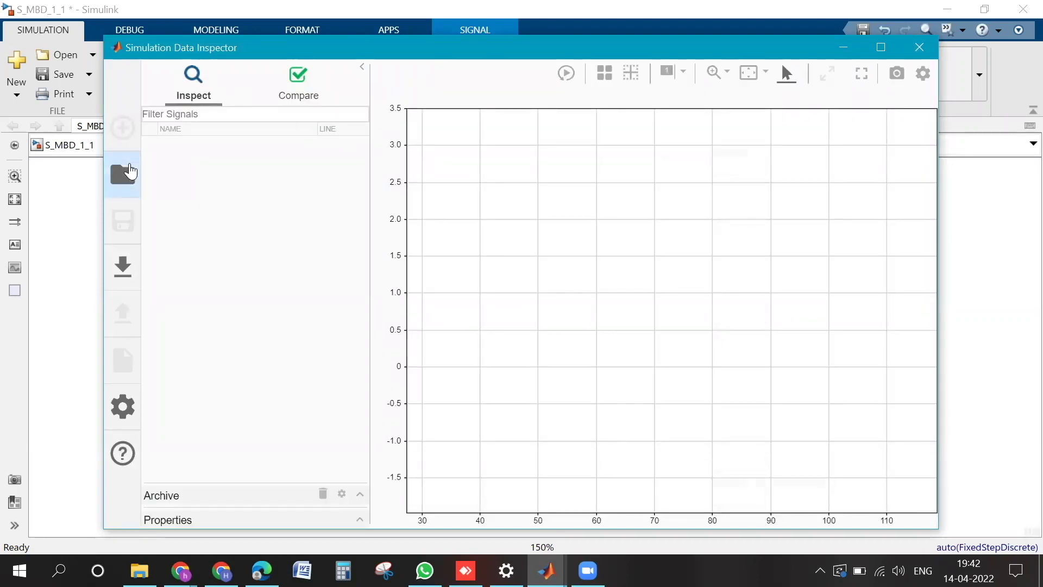
mouse_move(130, 172)
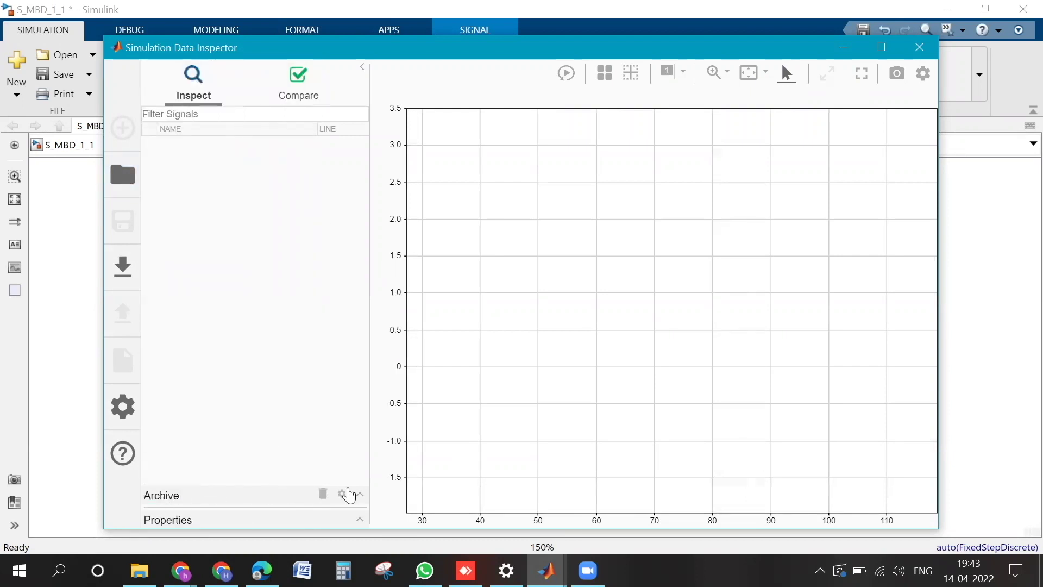
click(357, 494)
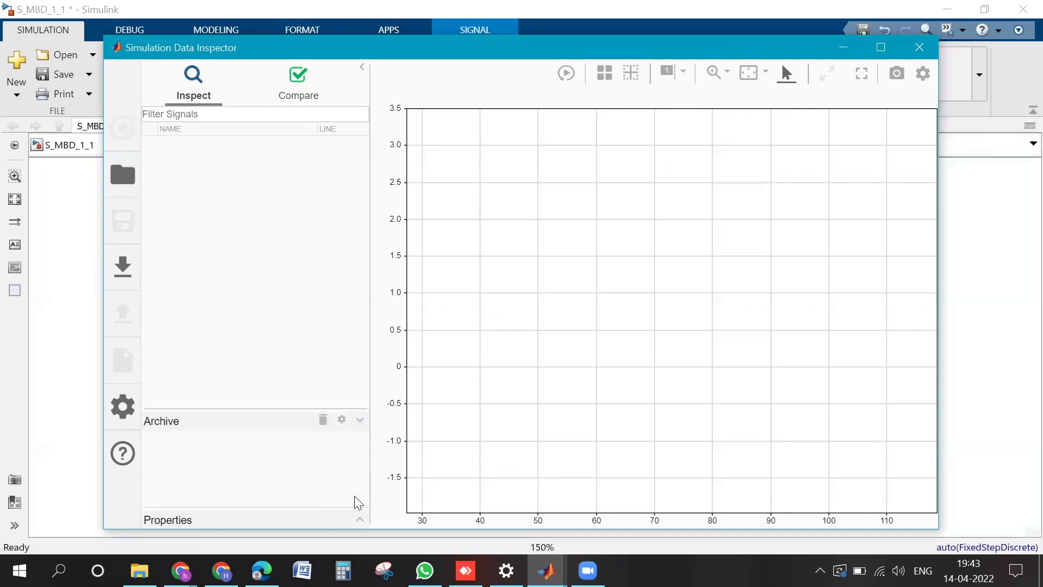
click(361, 518)
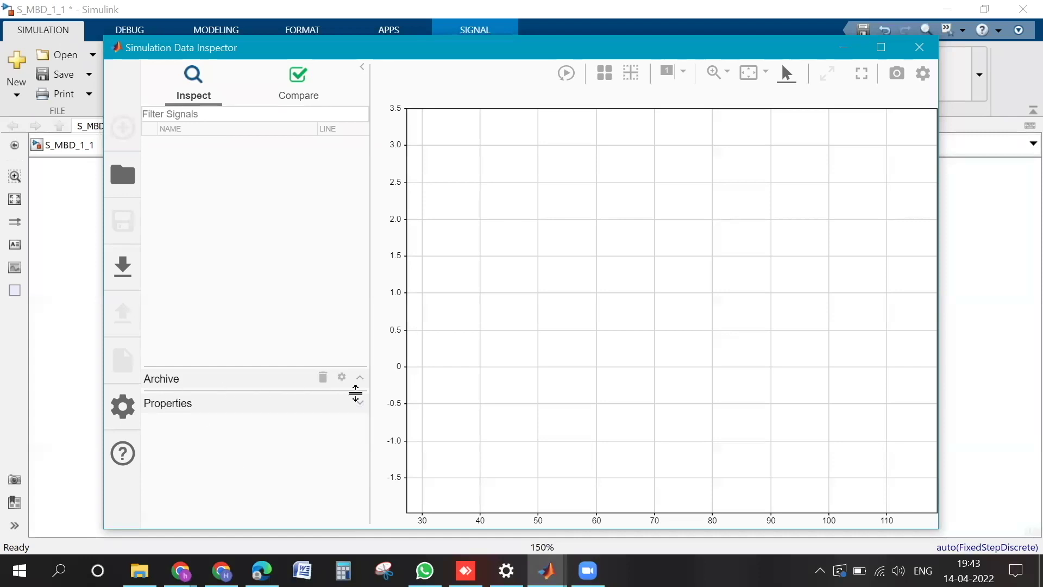
click(362, 385)
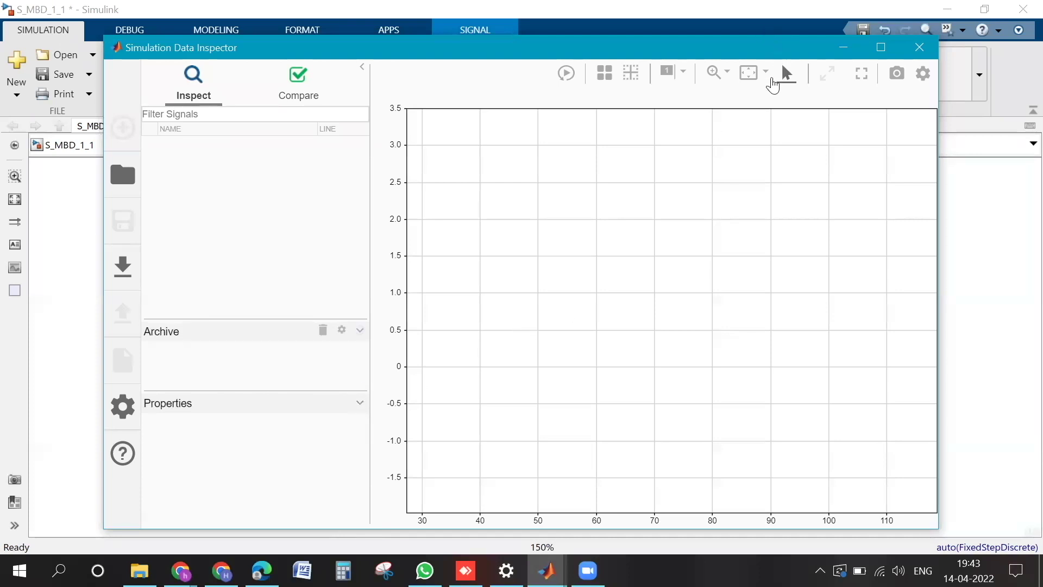
click(918, 49)
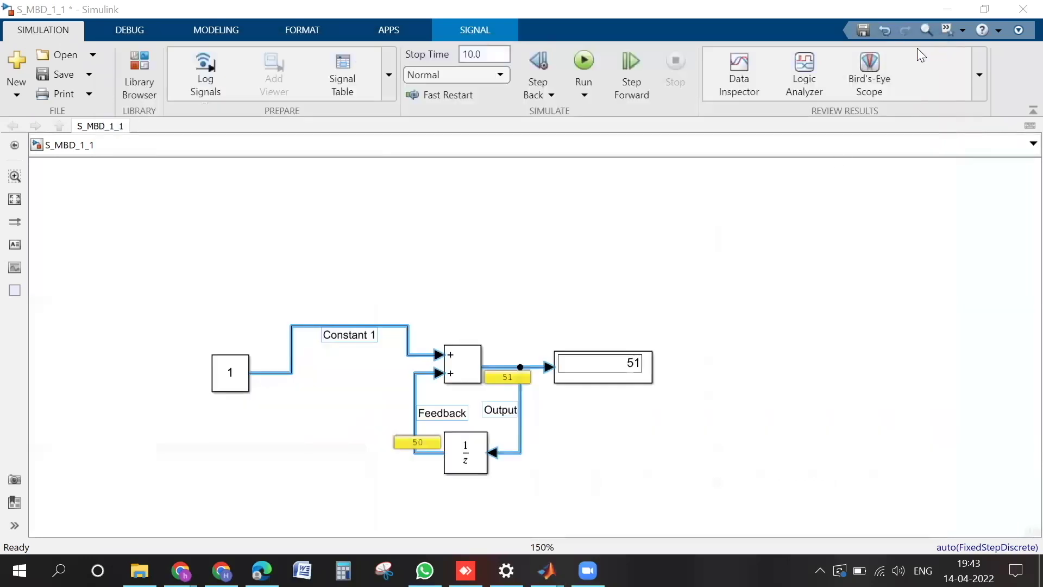
- Reopen the Simulation Data Inspector and close it again without changes
right_click(512, 295)
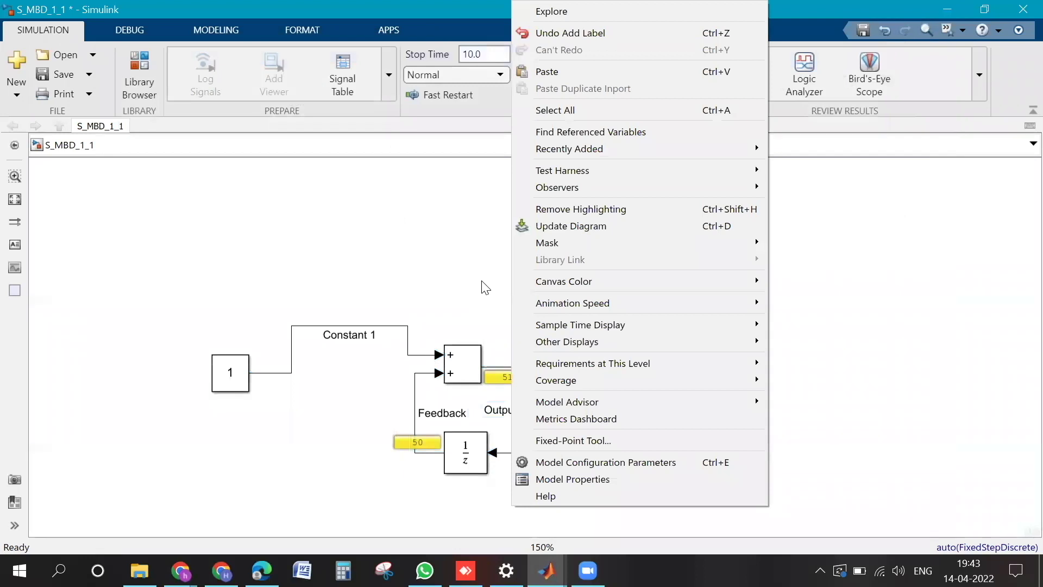
click(485, 288)
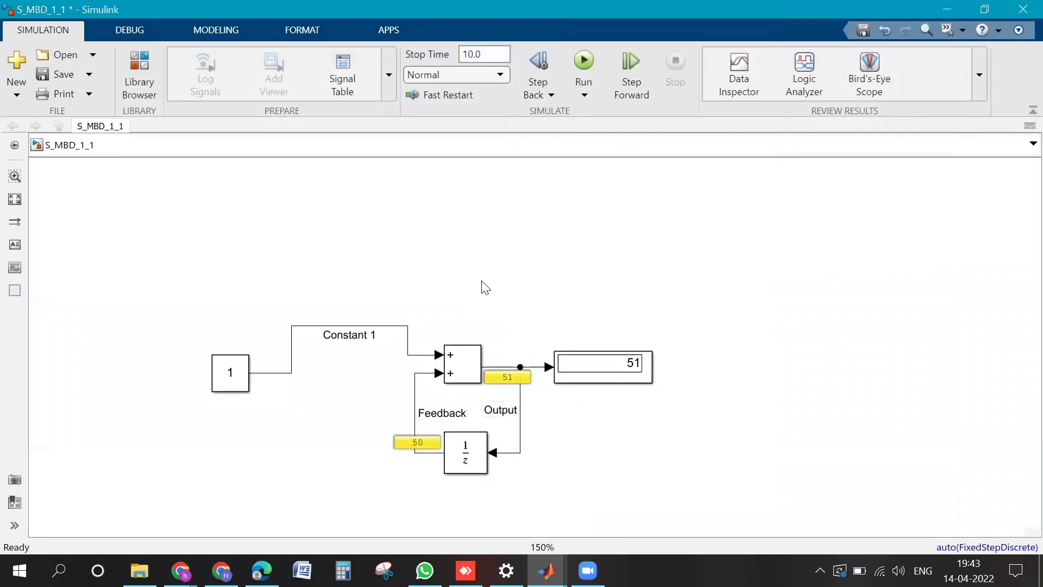
click(755, 73)
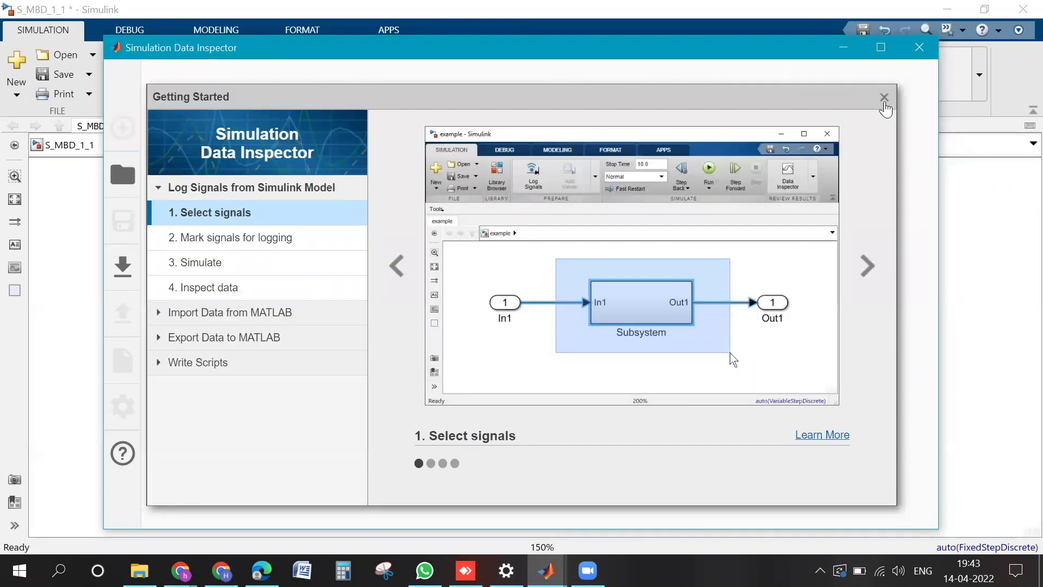
click(884, 100)
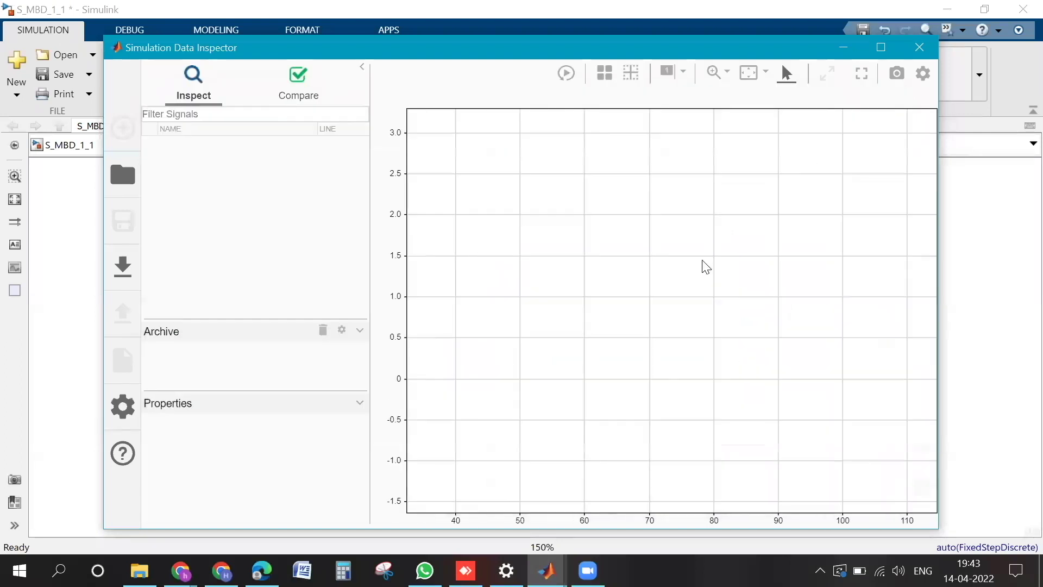
click(919, 47)
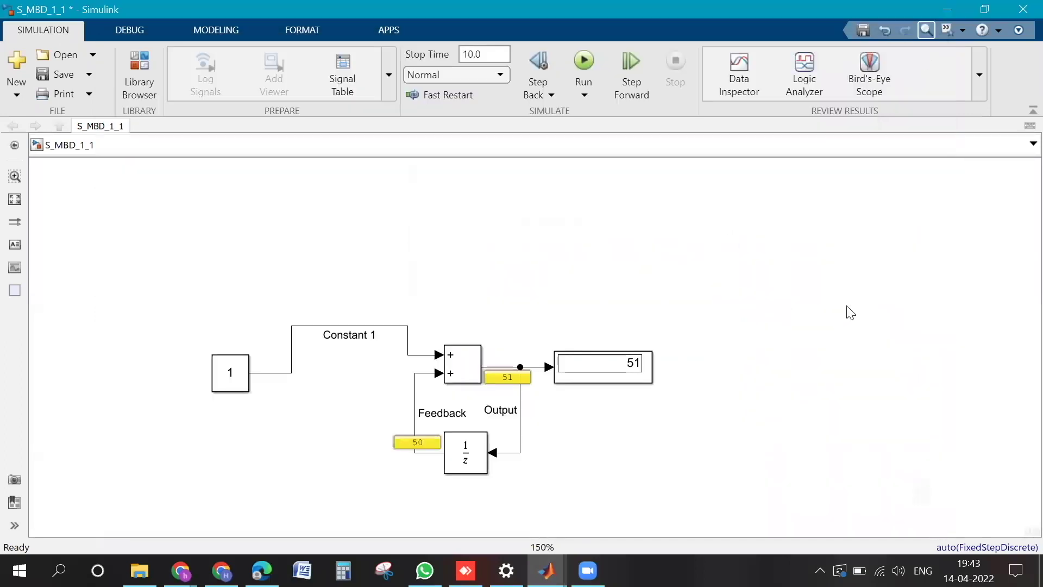
- Close the Finder search panel to reveal the whole diagram and select everything with Ctrl+A
click(918, 34)
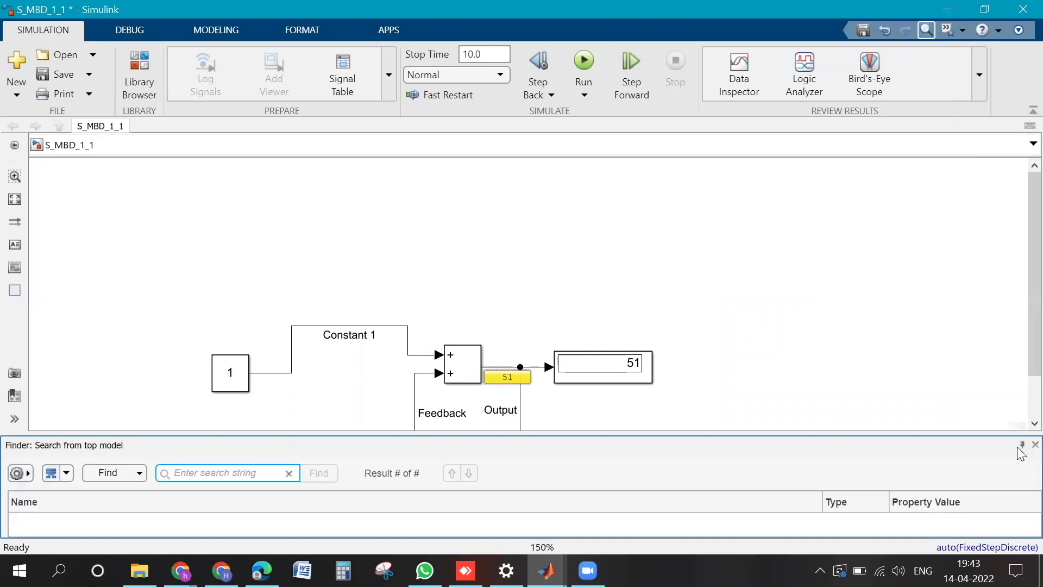
click(1036, 444)
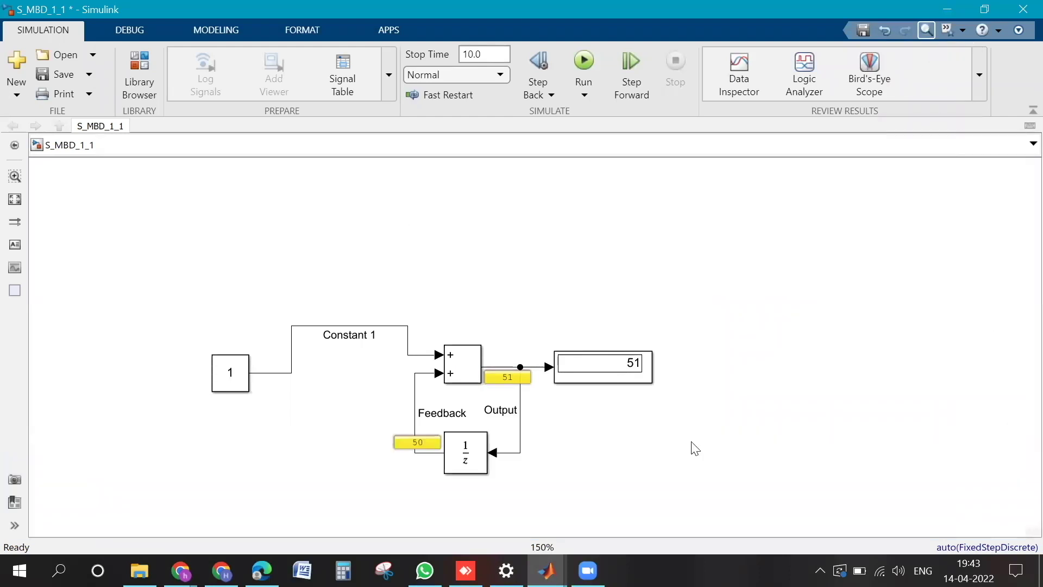
key(ctrl+a)
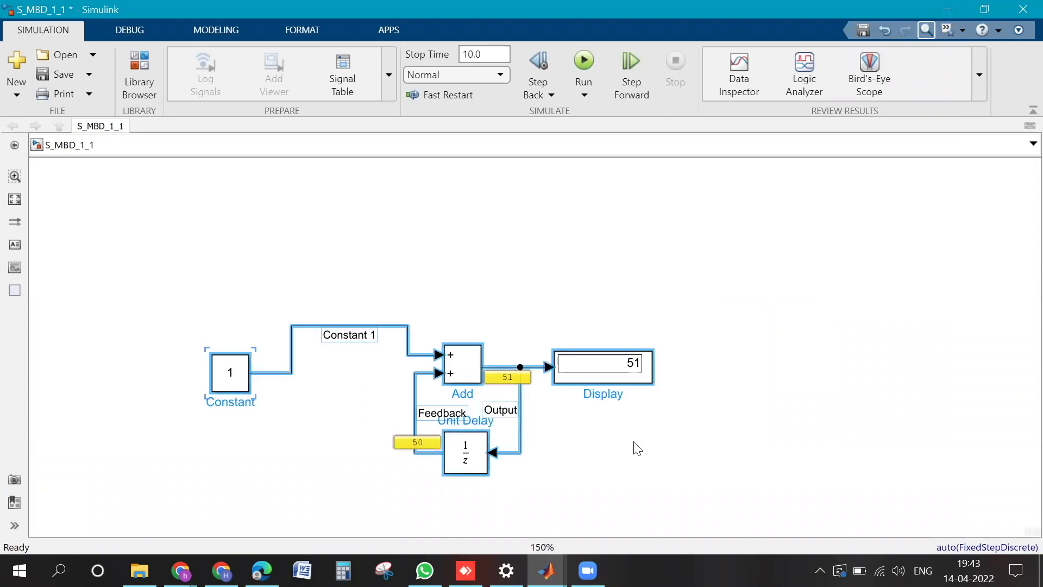
- Select all blocks and signals and turn on Log Selected Signals
click(741, 76)
click(547, 291)
right_click(518, 332)
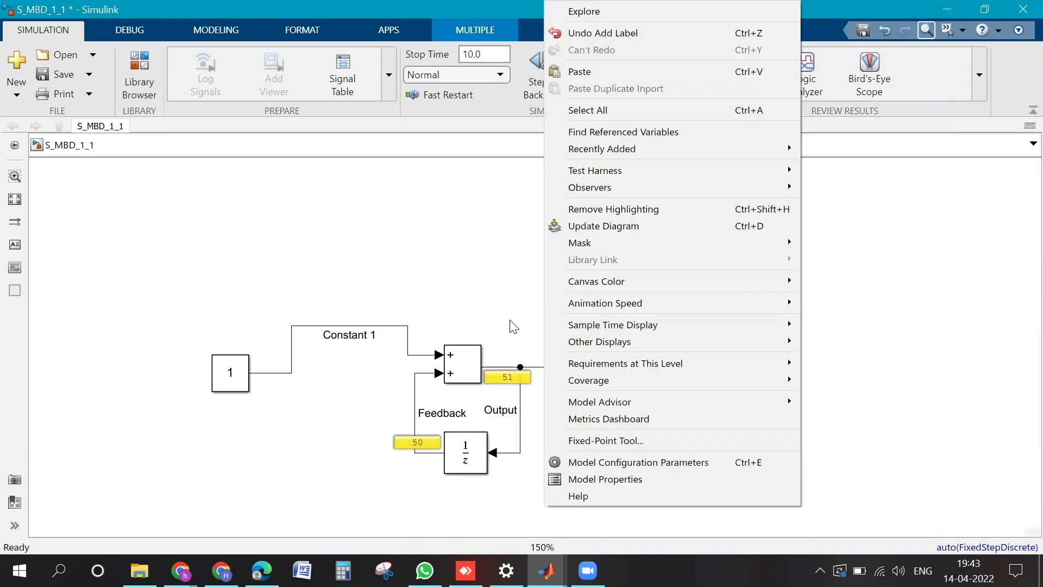
click(513, 327)
click(513, 329)
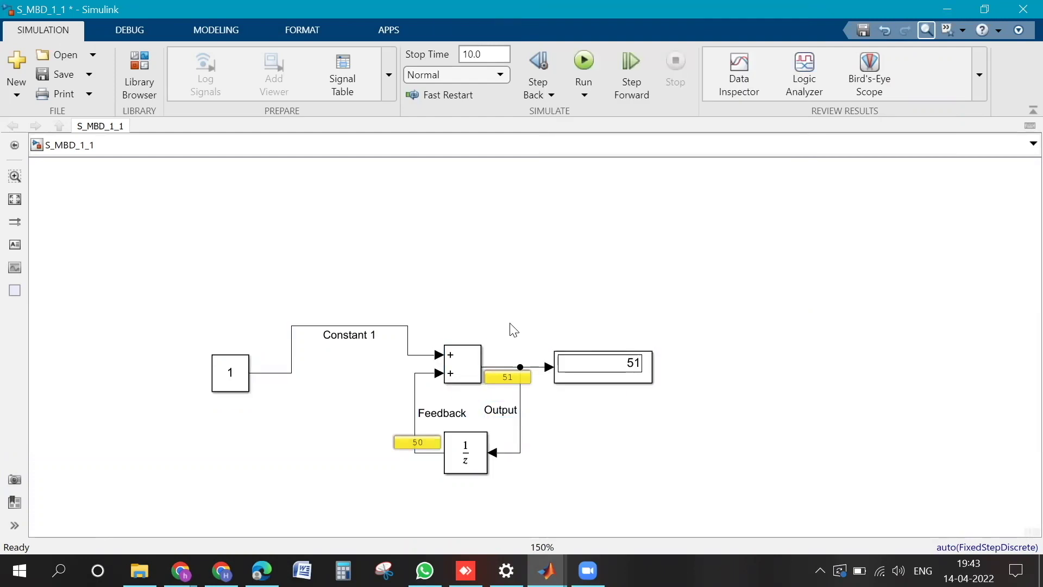
key(ctrl+a)
click(513, 329)
key(ctrl+a)
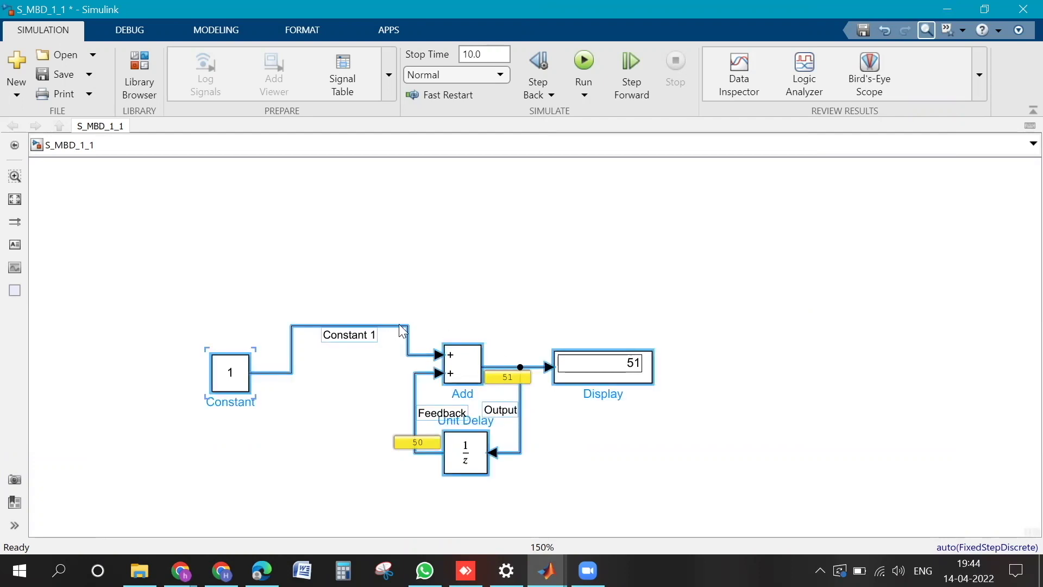
right_click(400, 326)
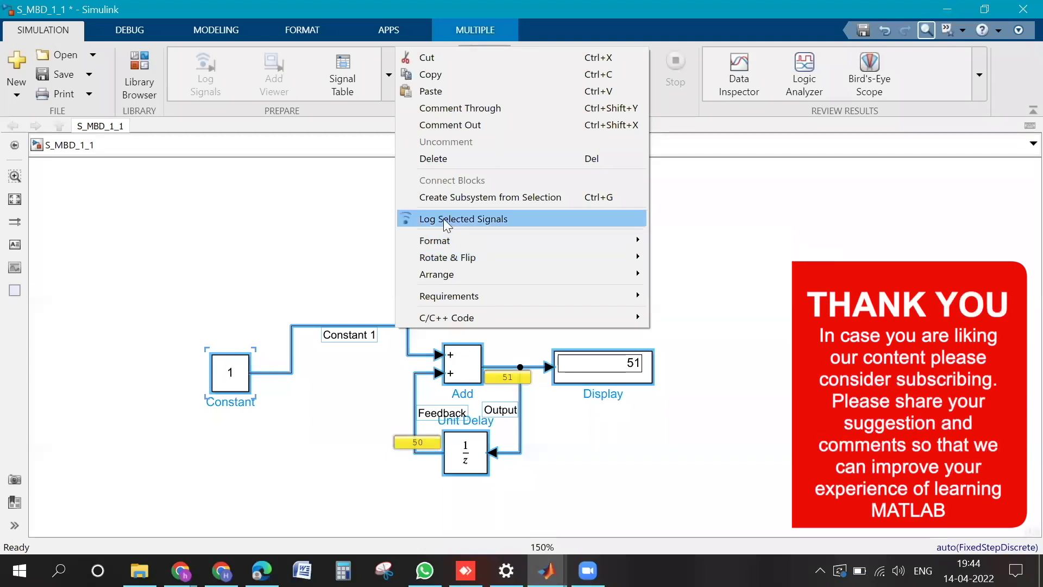
click(443, 218)
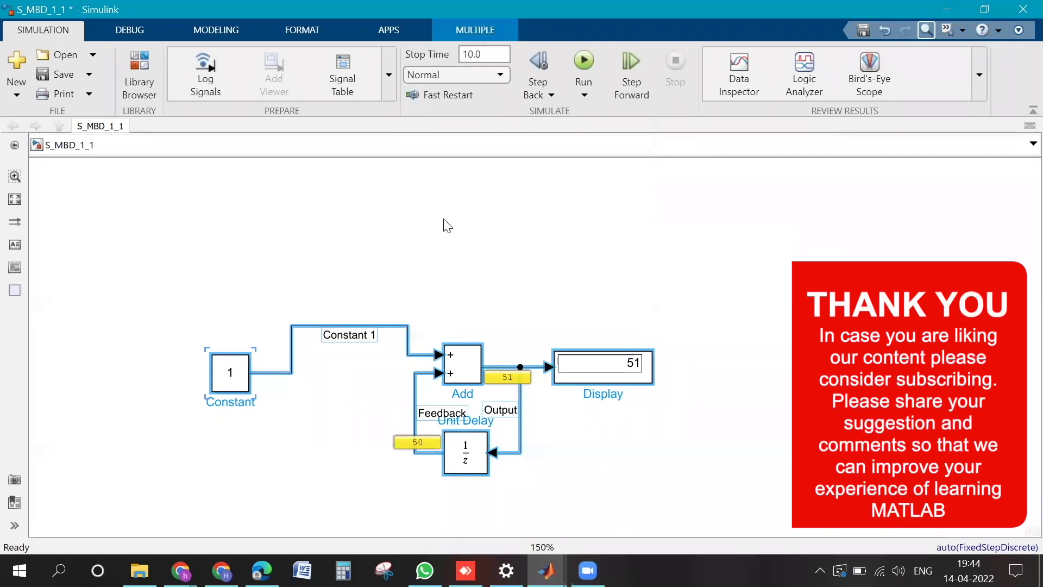
- Run the simulation to record the logged signals and nudge the diagram upward
click(584, 65)
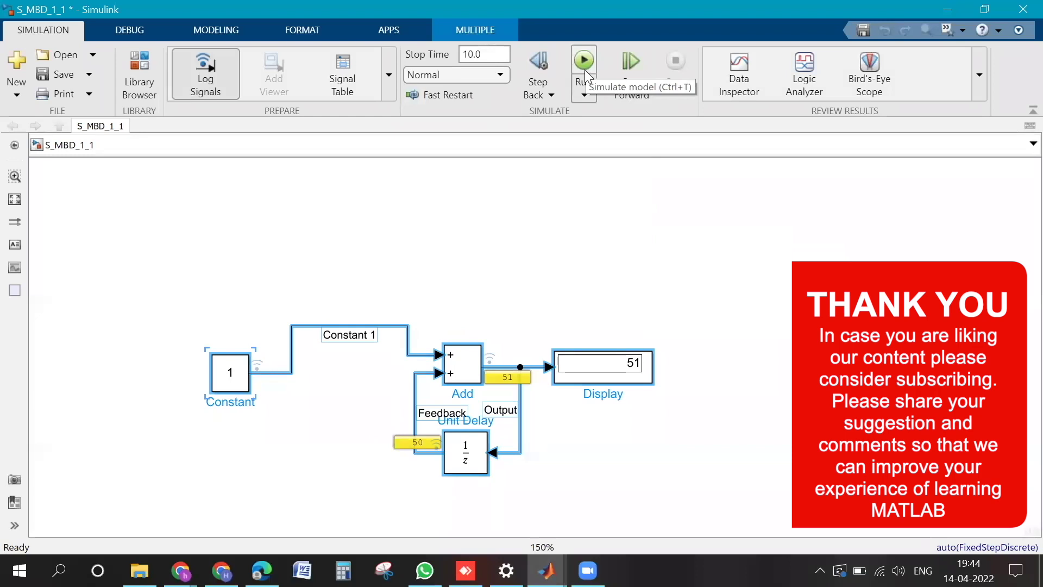
click(585, 69)
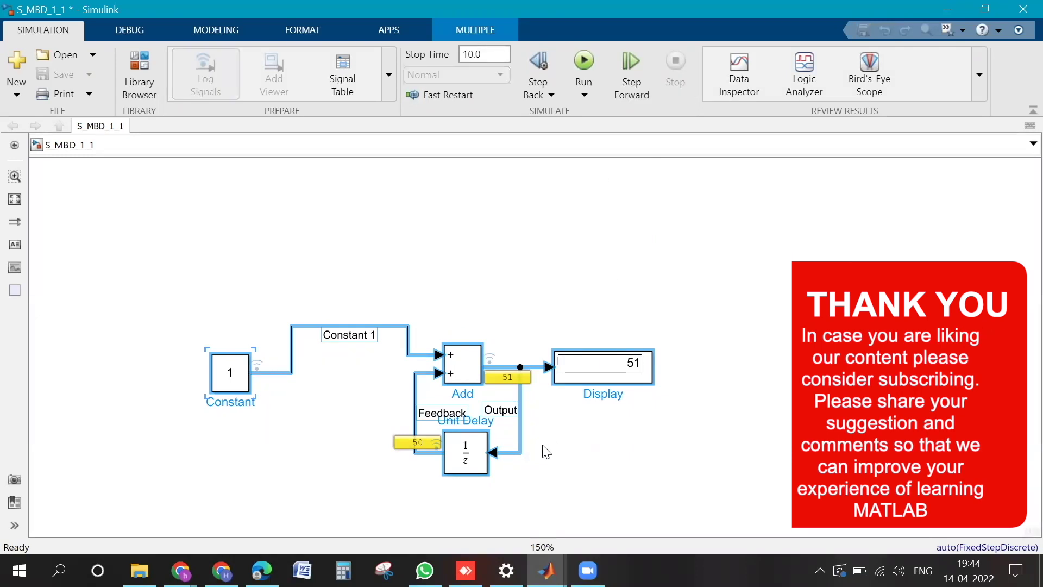
scroll(483, 499, up, 1)
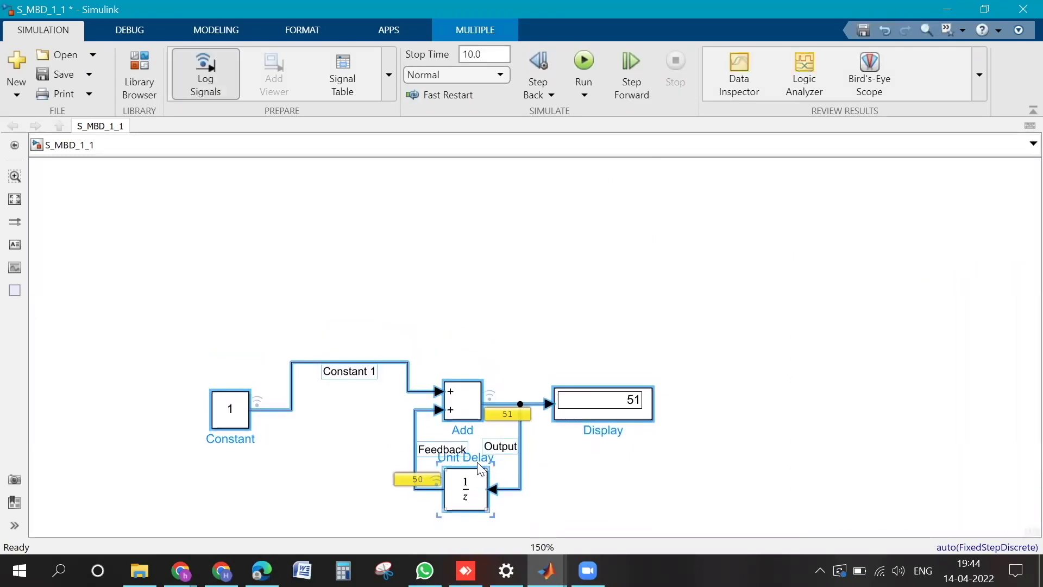
drag(480, 468, 480, 462)
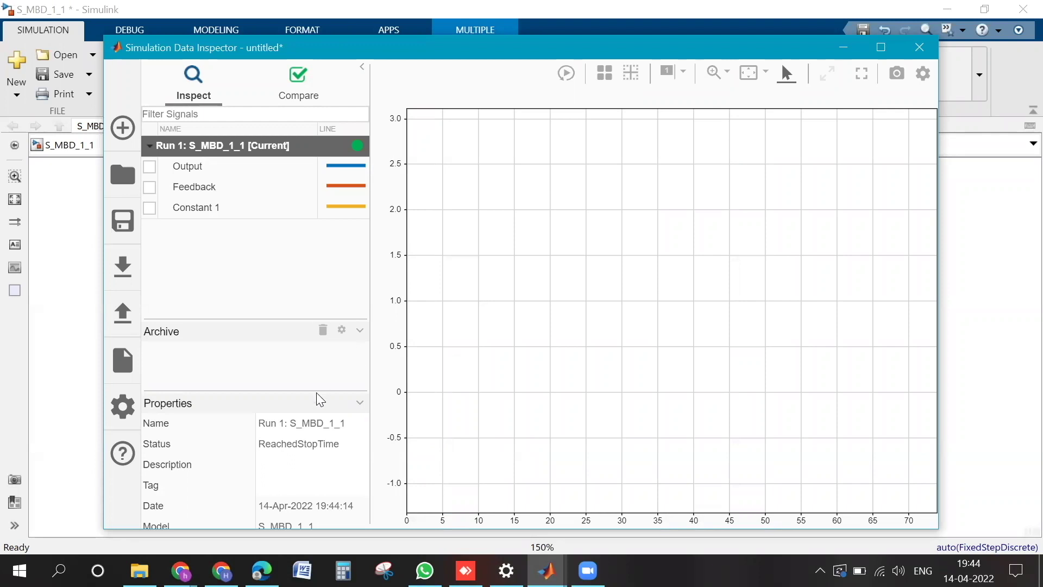
- Tick Constant 1, Feedback and Output to plot them together, then adjust the plot zoom
scroll(293, 410, down, 2)
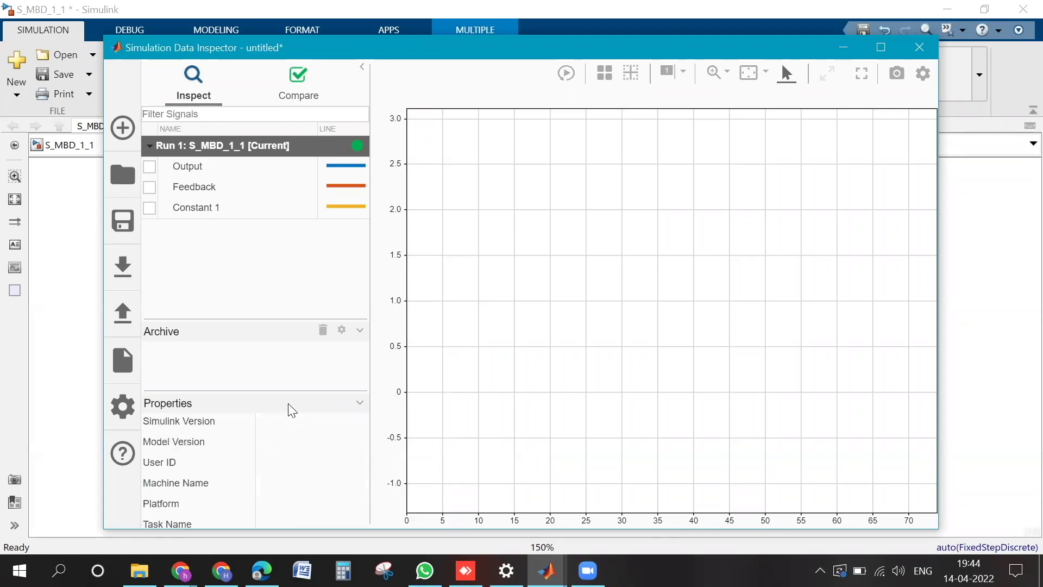
click(189, 169)
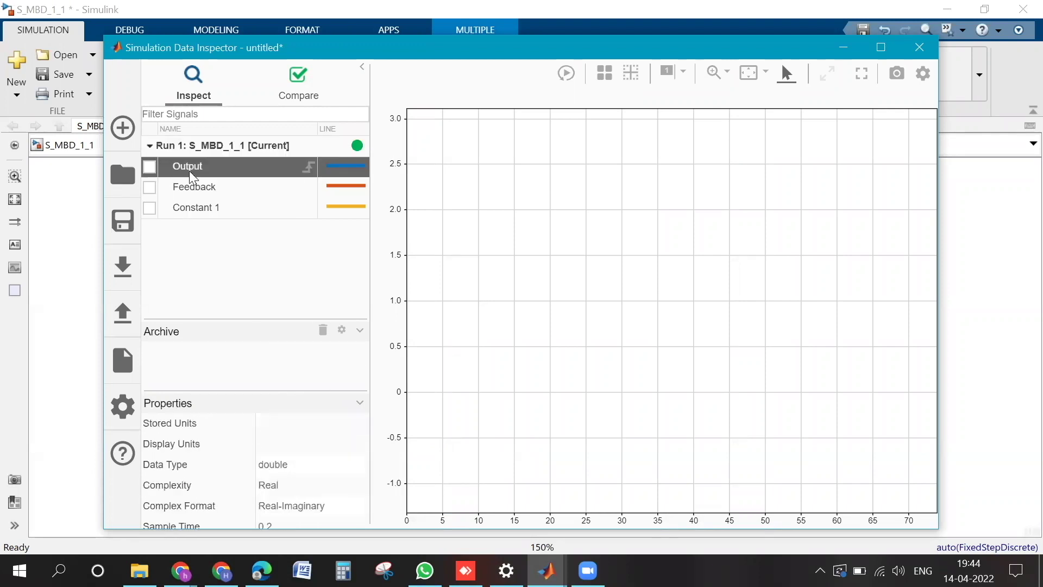
click(194, 189)
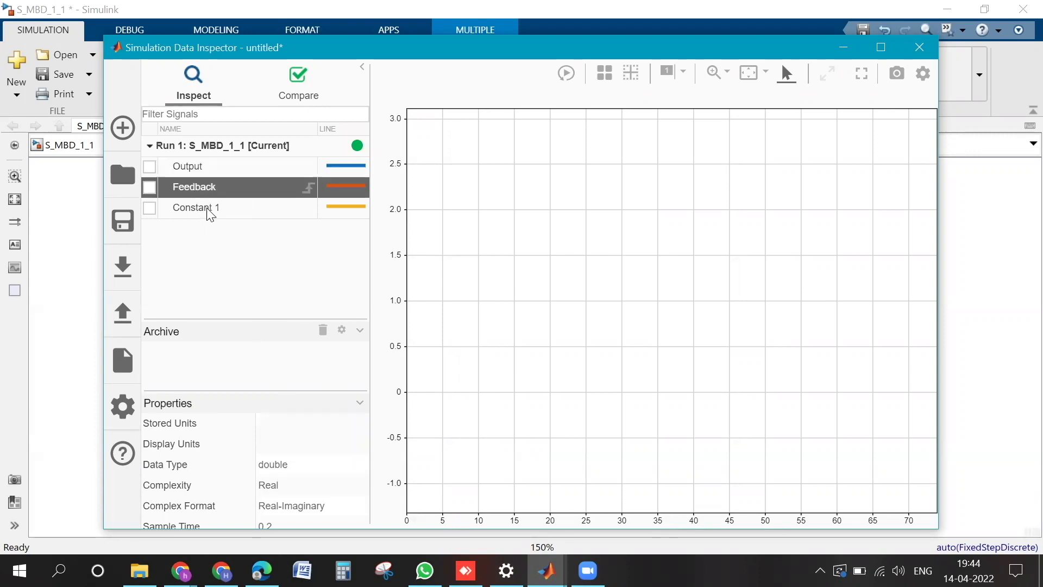
click(149, 207)
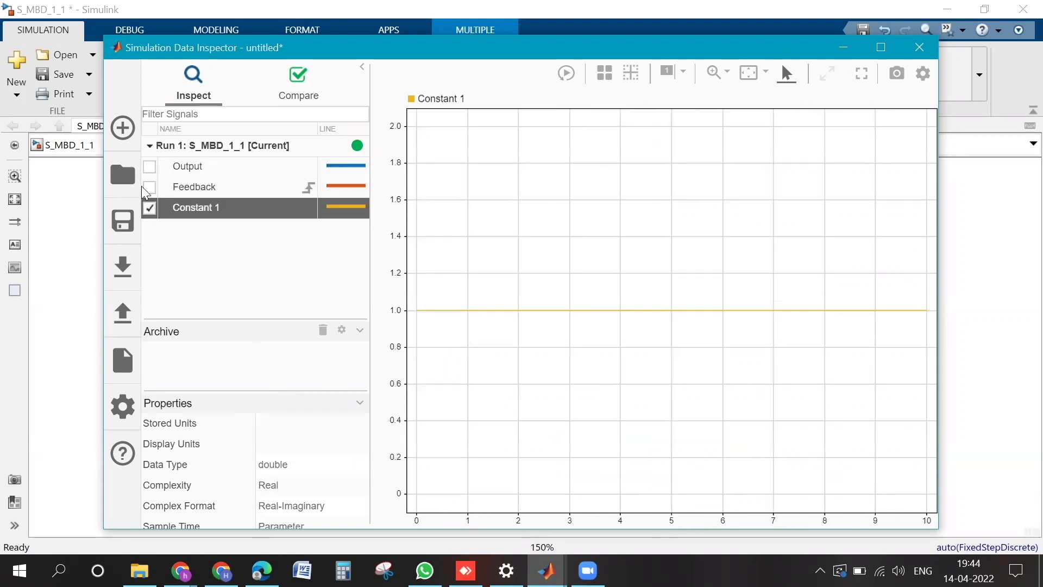
click(149, 188)
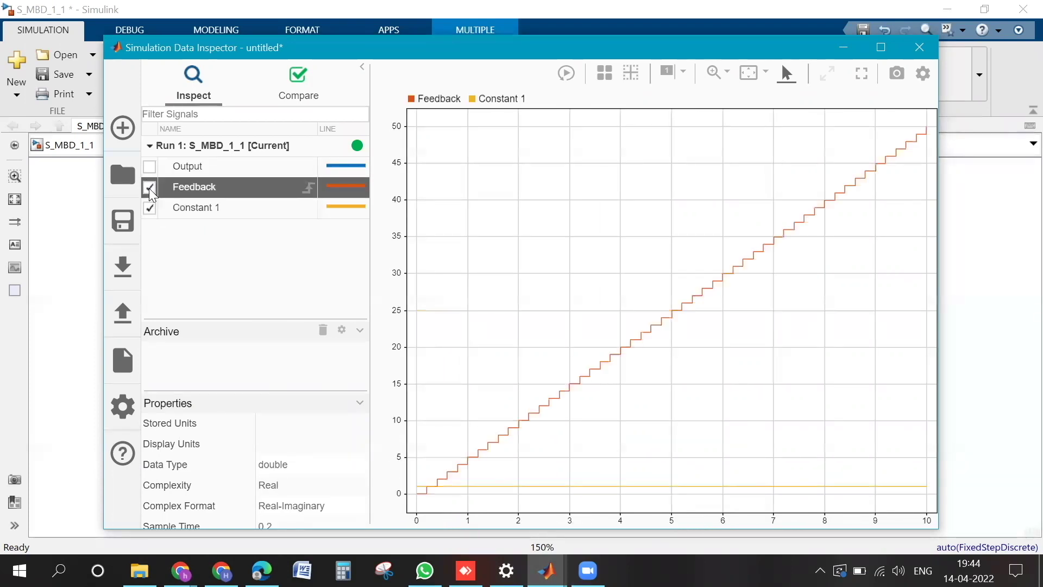
click(151, 167)
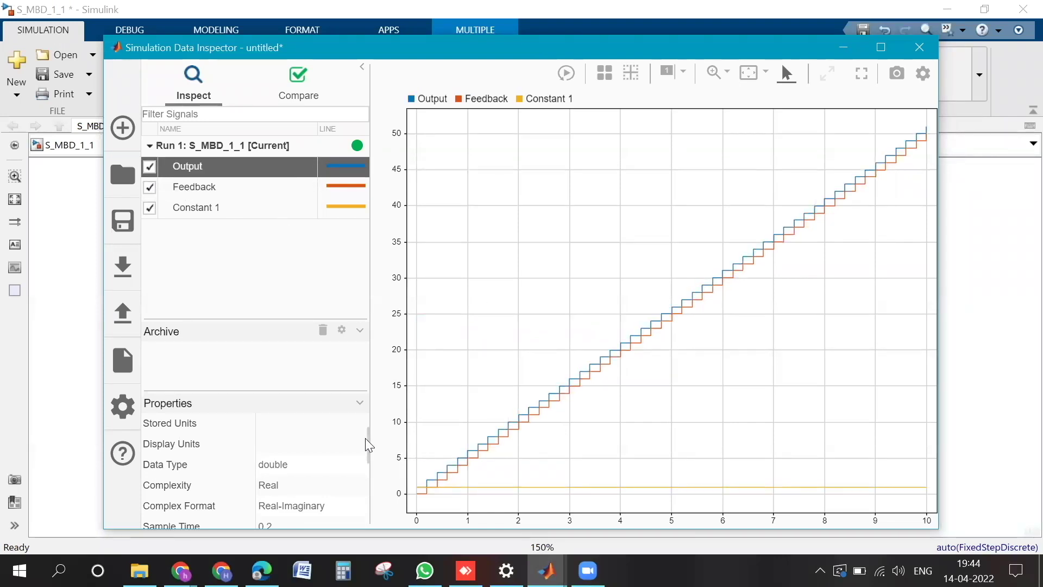
scroll(520, 379, up, 2)
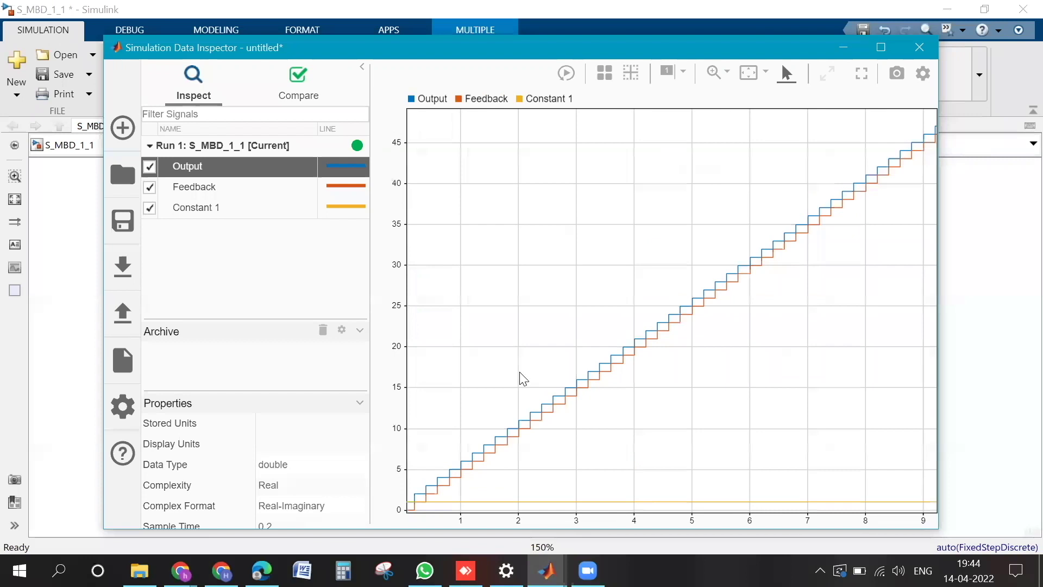
scroll(521, 374, up, 1)
scroll(519, 374, down, 3)
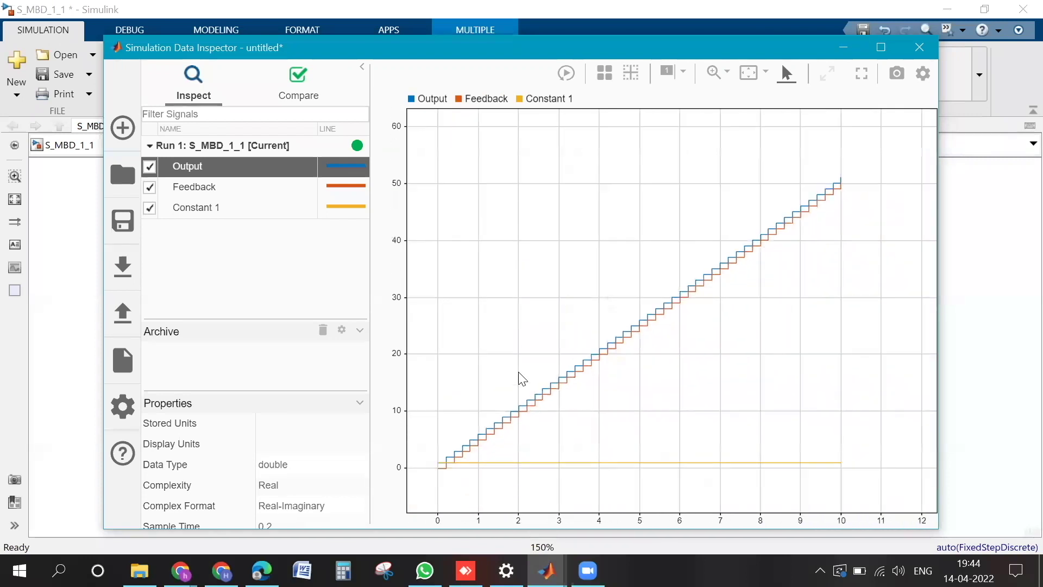
scroll(521, 379, down, 2)
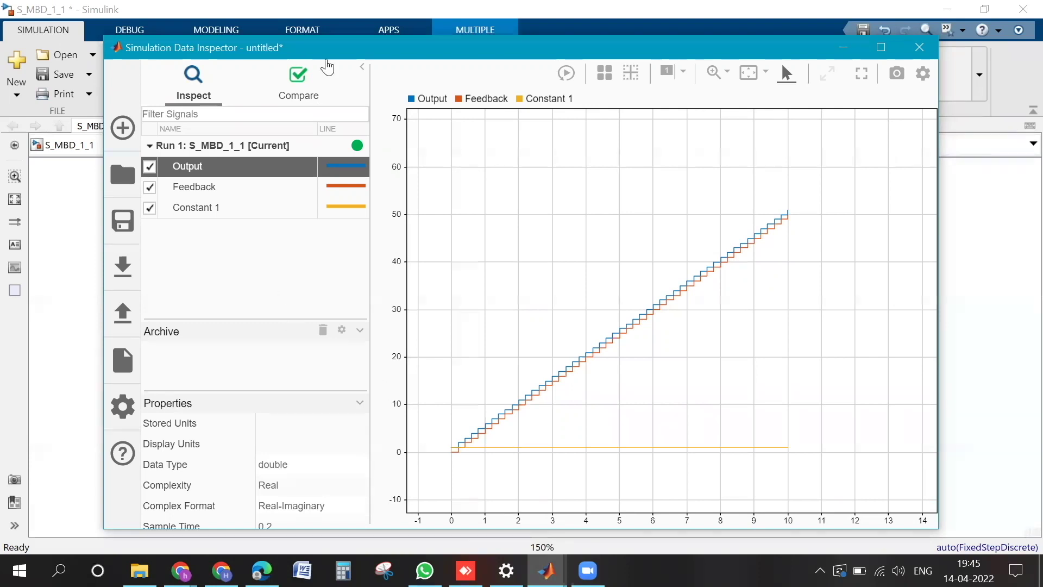
click(303, 92)
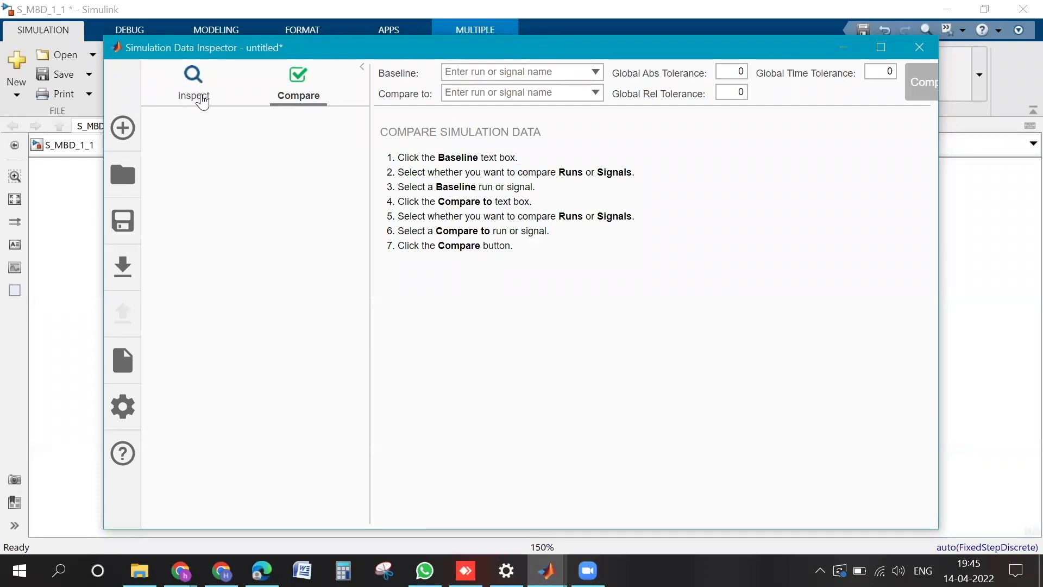
click(202, 97)
click(284, 102)
click(204, 93)
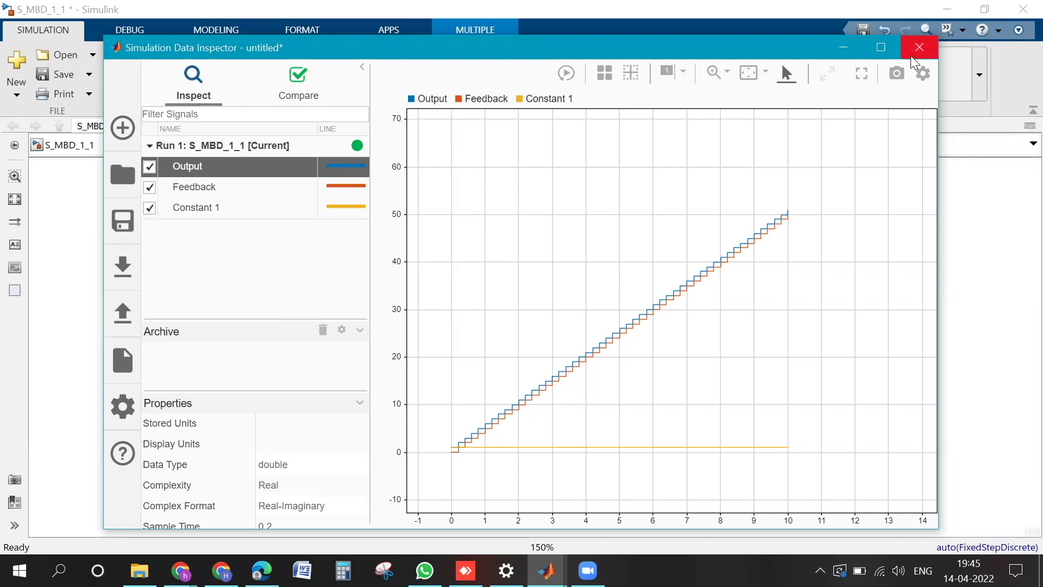
scroll(784, 342, down, 3)
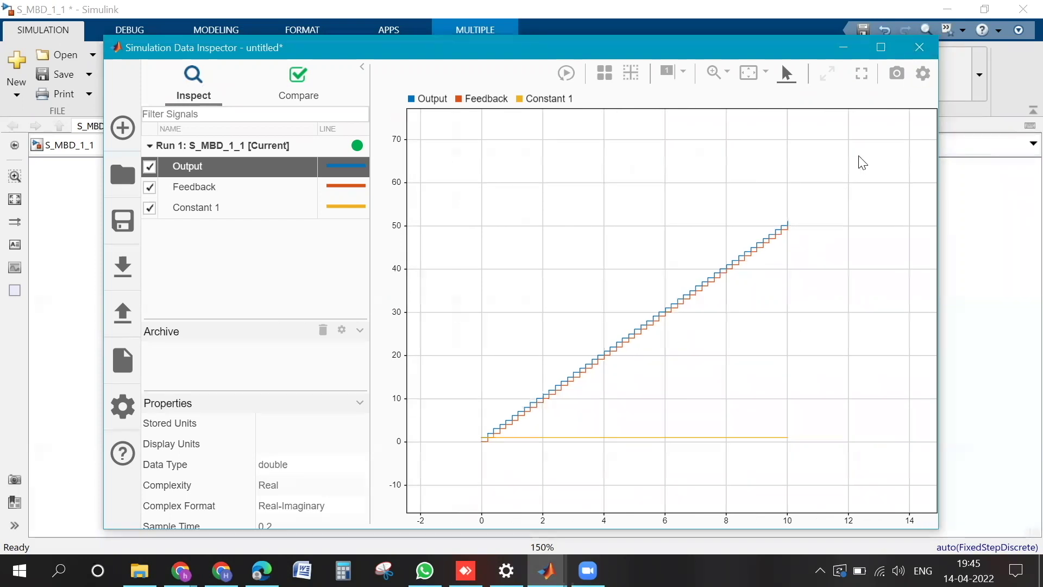
scroll(820, 278, up, 2)
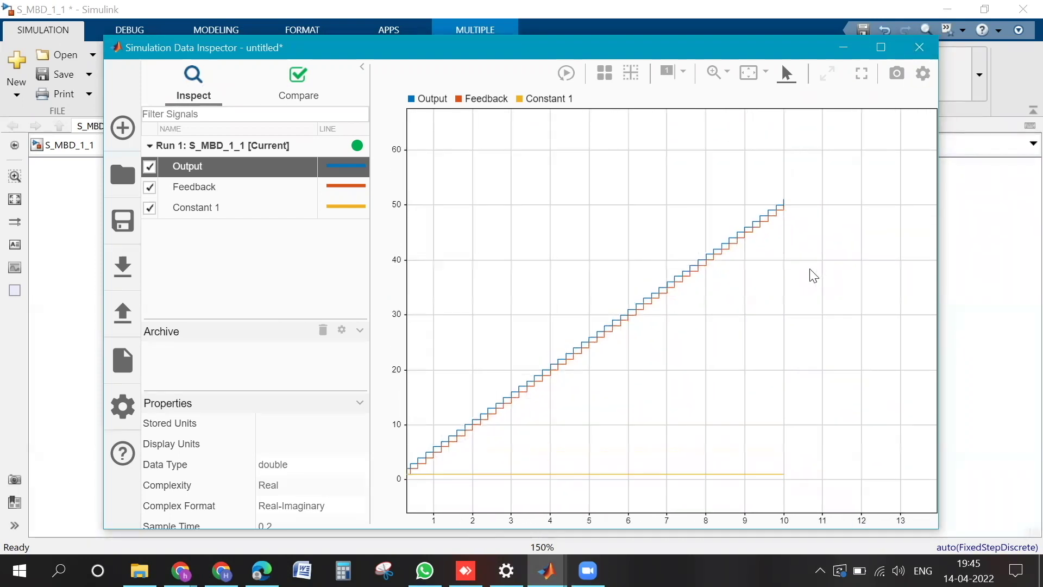
scroll(813, 276, up, 1)
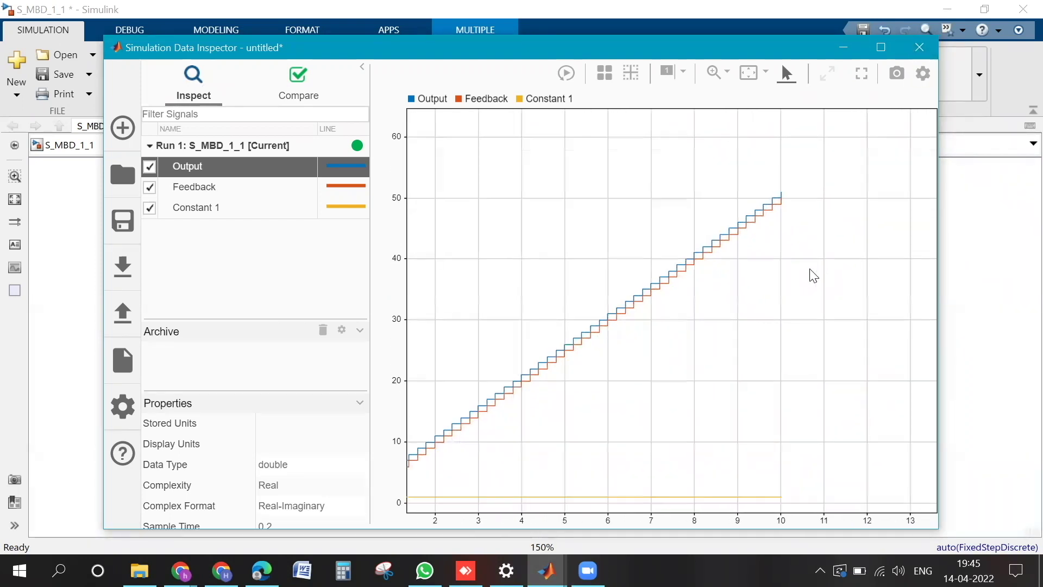
- Review the line style options for the Output and Feedback signals, leaving them unchanged
click(357, 173)
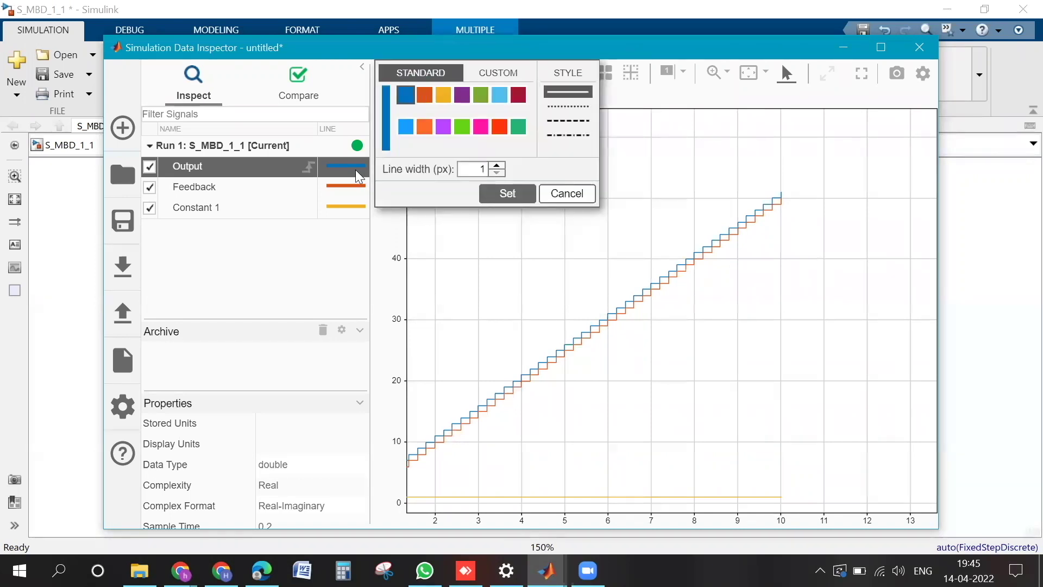
click(357, 186)
click(341, 259)
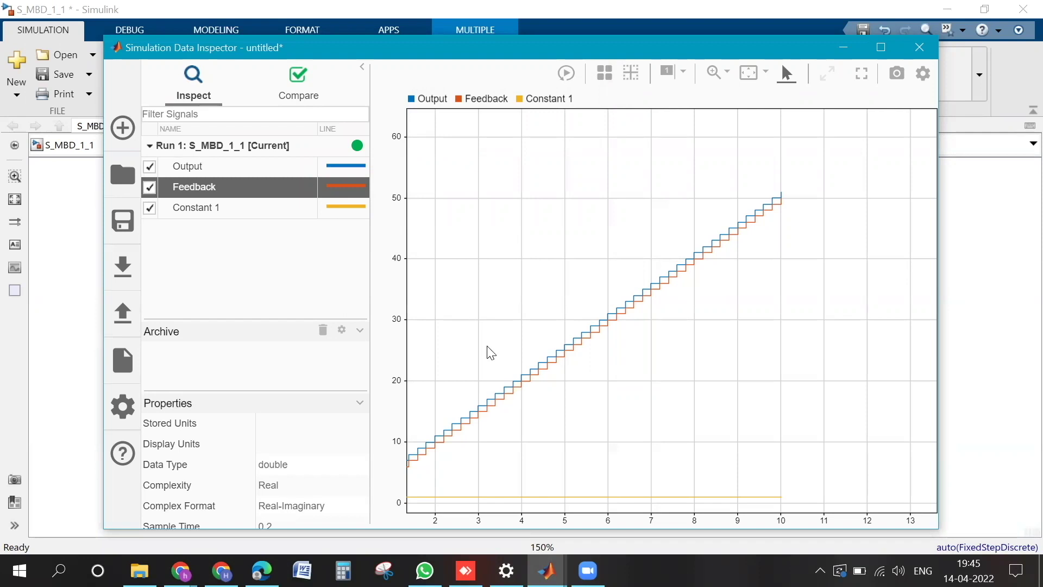
- Look through the Properties pane, then close the Data Inspector to reach the model showing 51
scroll(491, 353, down, 1)
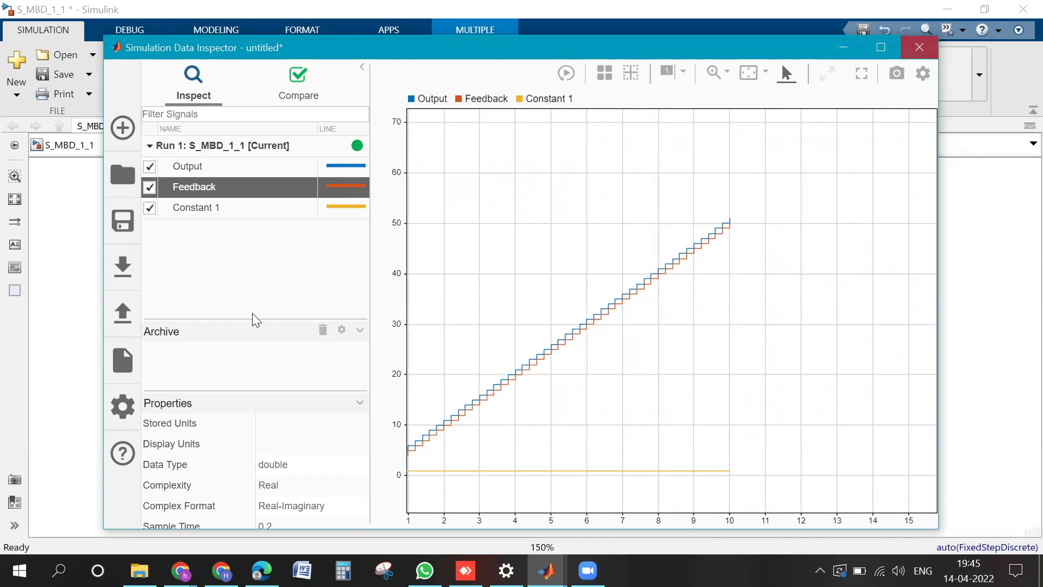
scroll(158, 434, down, 3)
scroll(197, 448, down, 3)
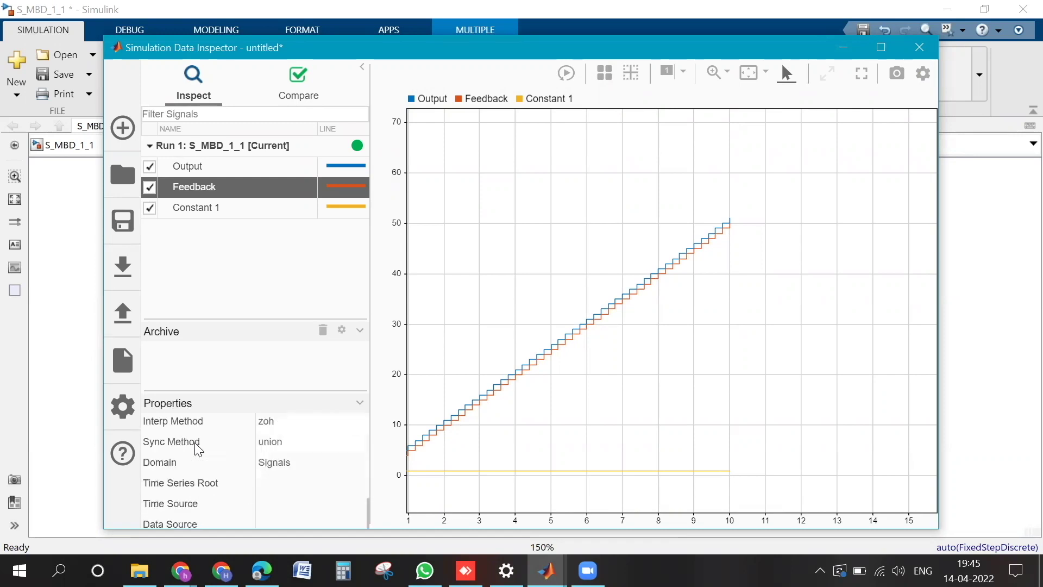
click(918, 49)
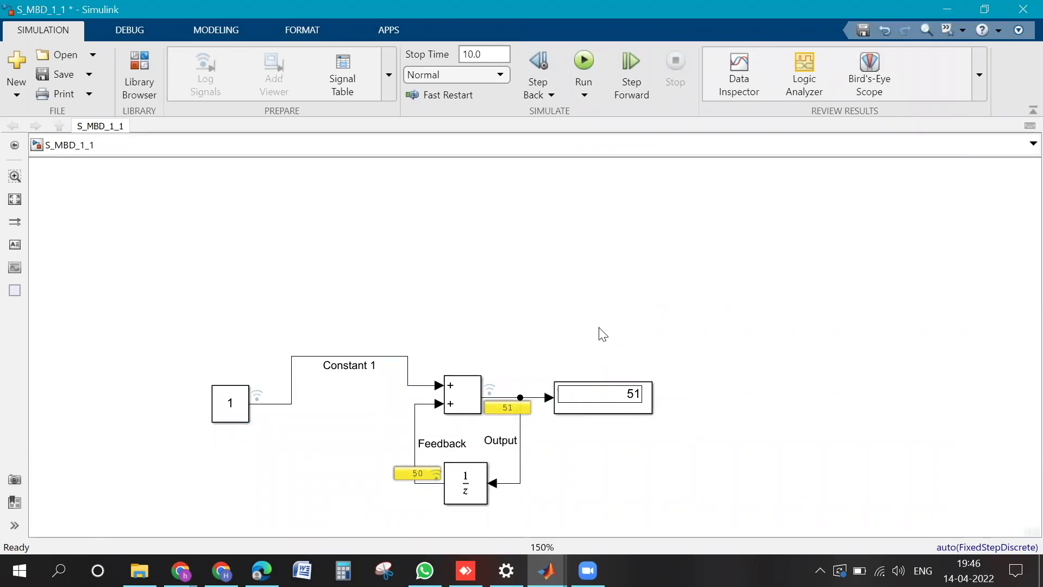
- Zoom the accumulator diagram to fit the window, showing Output 51 and Feedback 50
key(space)
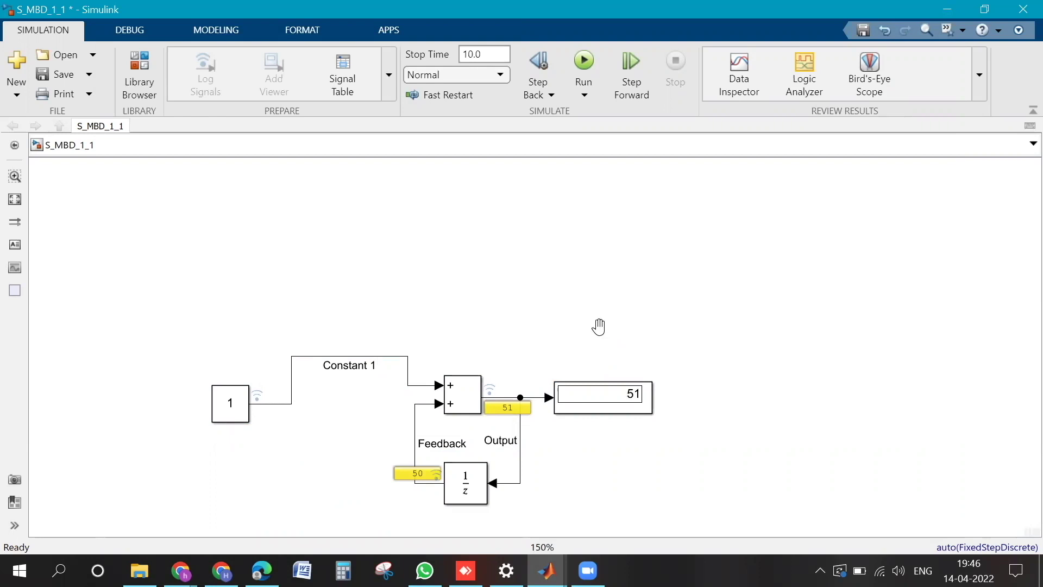